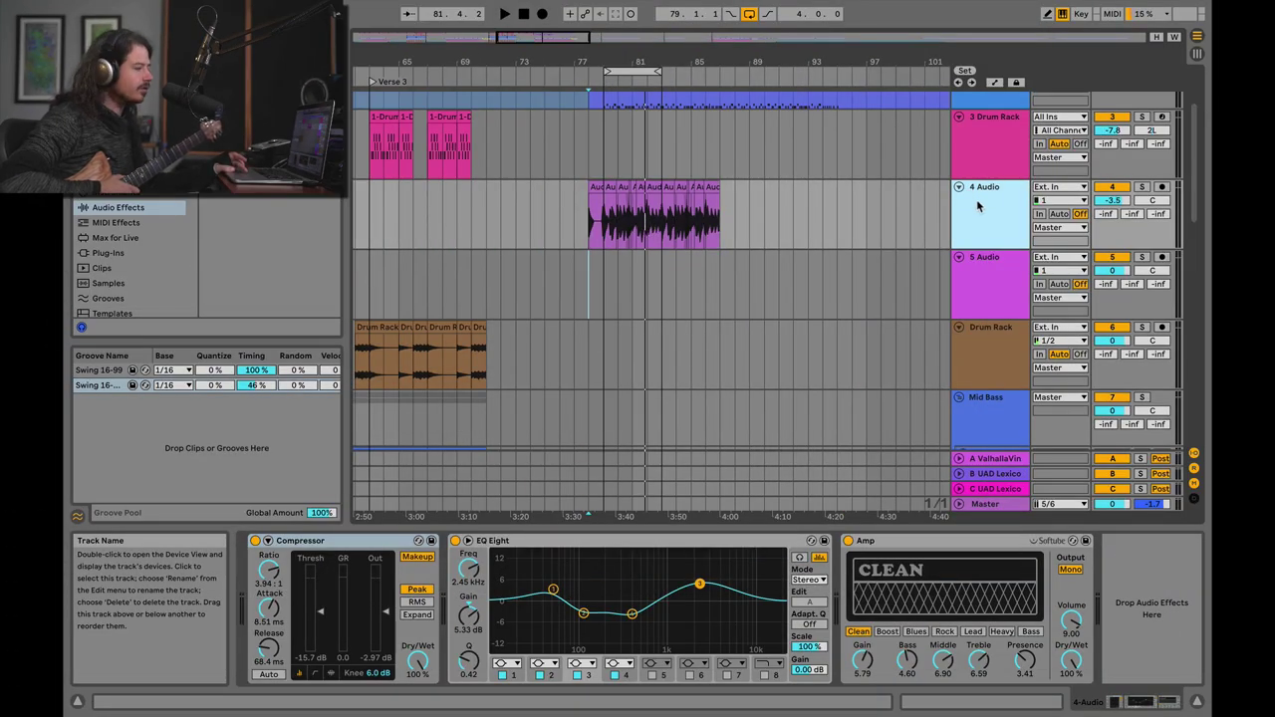
# Show the 4 Audio track's take lanes and zoom in on bars 78–84.
pyautogui.rightClick(978, 206)
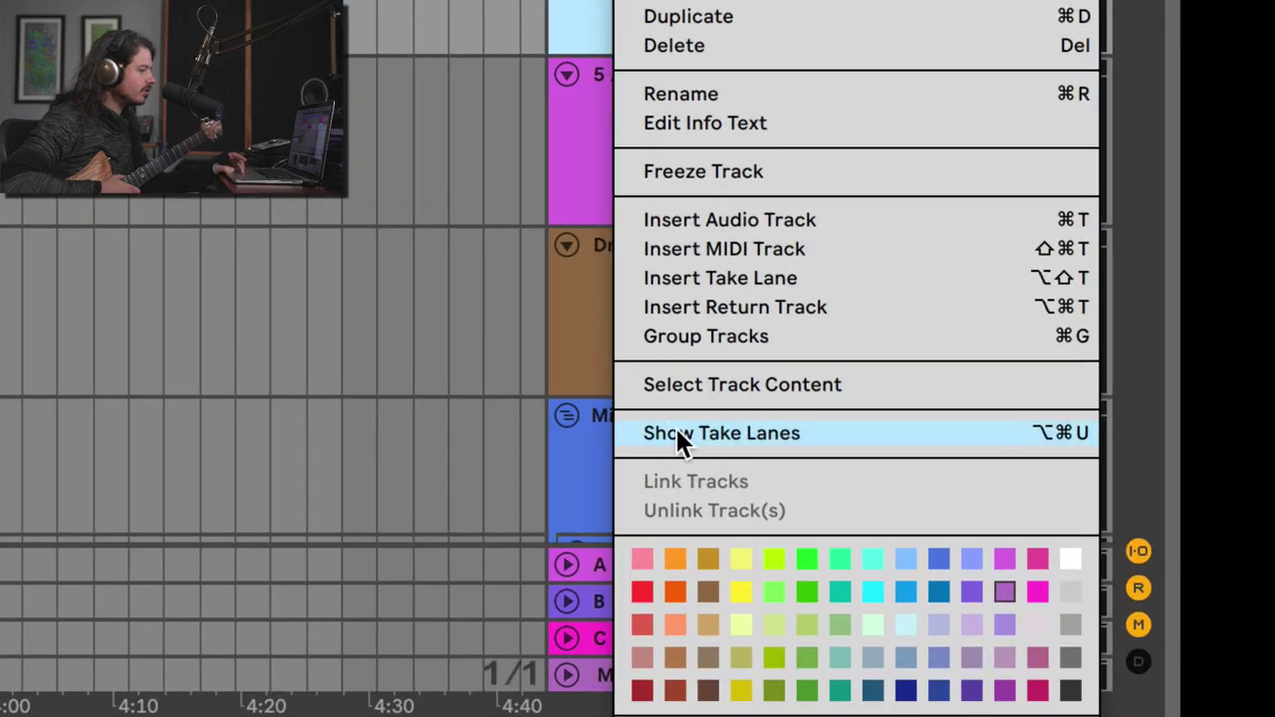
pyautogui.click(679, 433)
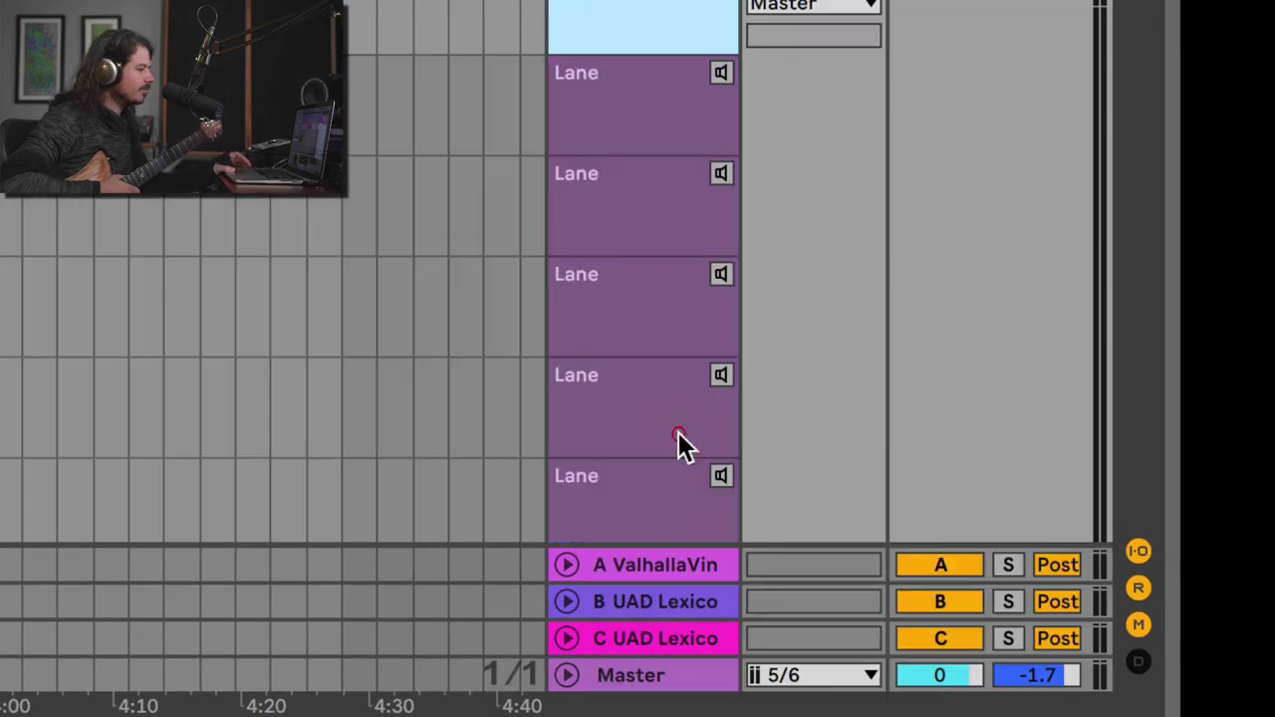
pyautogui.scroll(1, 807, 375)
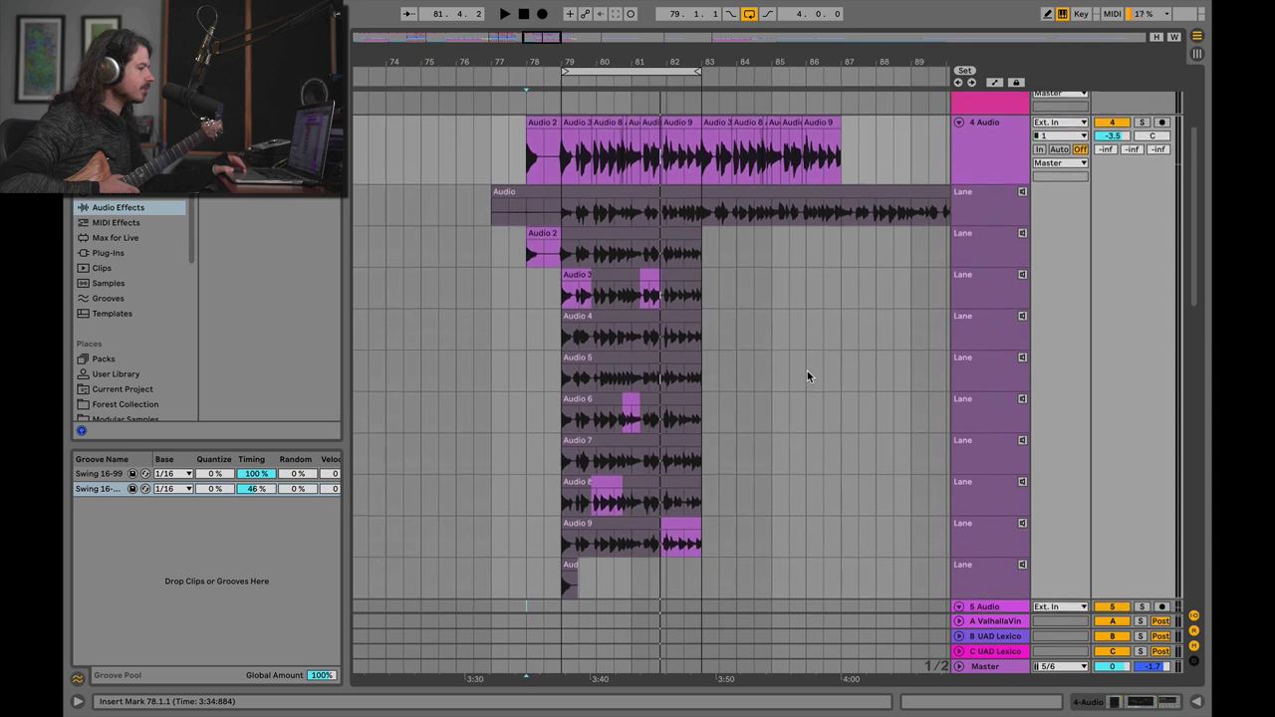
pyautogui.moveTo(624, 62); pyautogui.dragTo(475, 171)
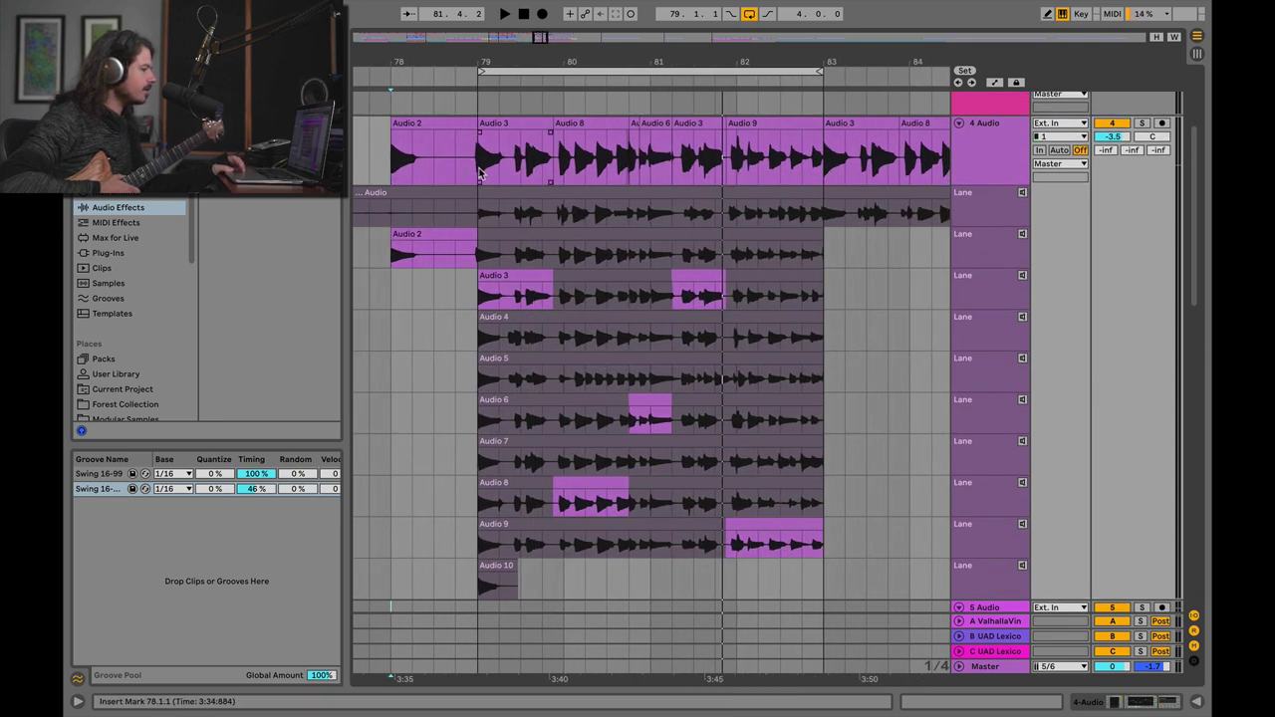
# Select the looped bars 79–83 and comp bar 79 through 82.4 from the Audio 3 take.
pyautogui.click(479, 170)
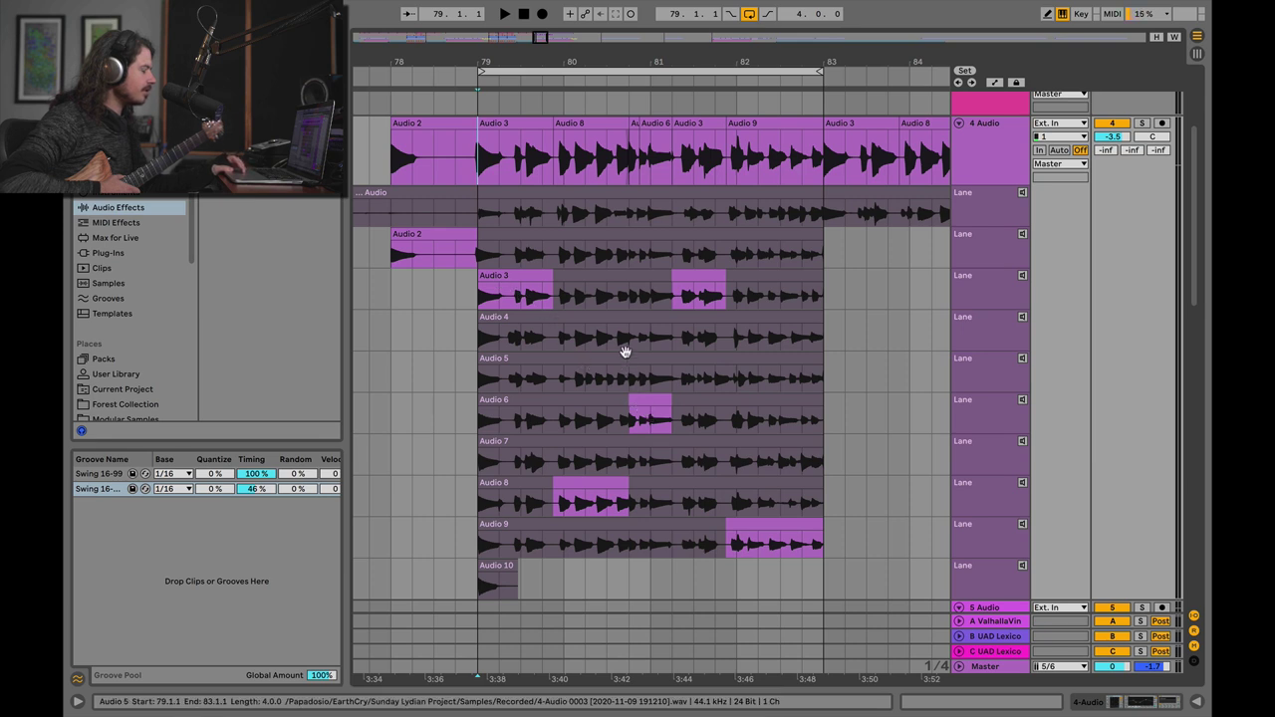
pyautogui.click(525, 70)
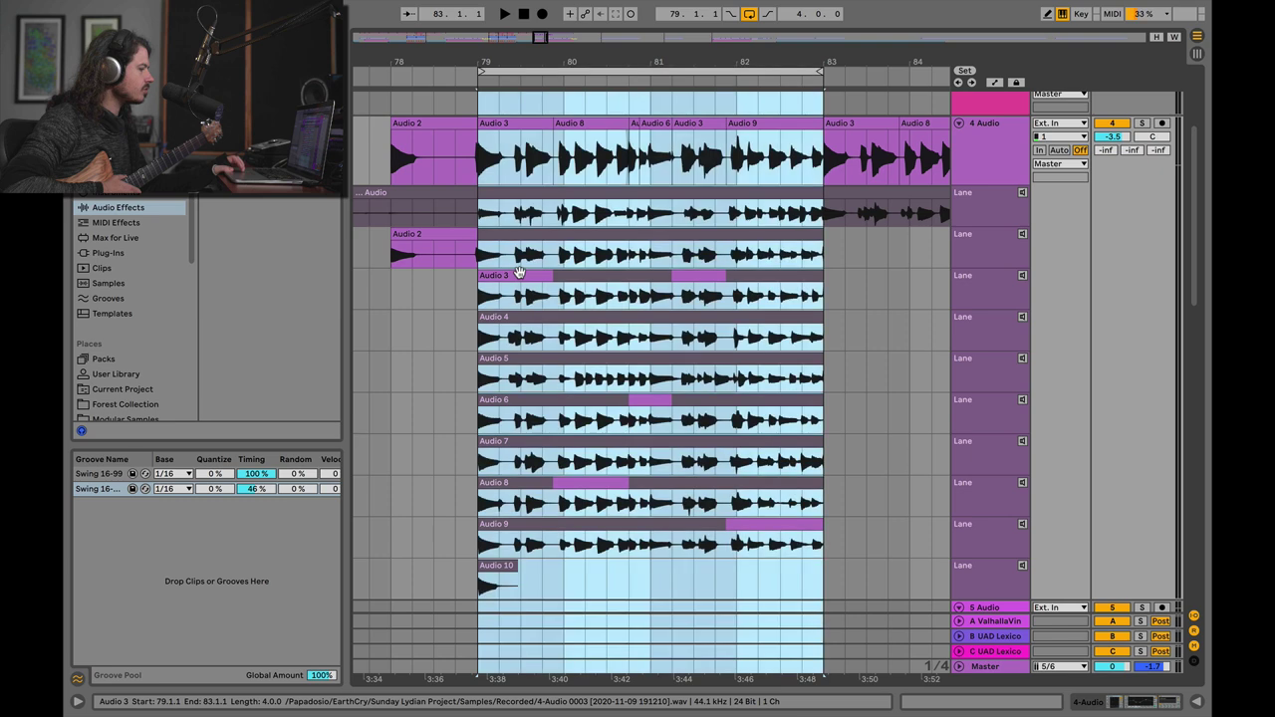
pyautogui.click(518, 273)
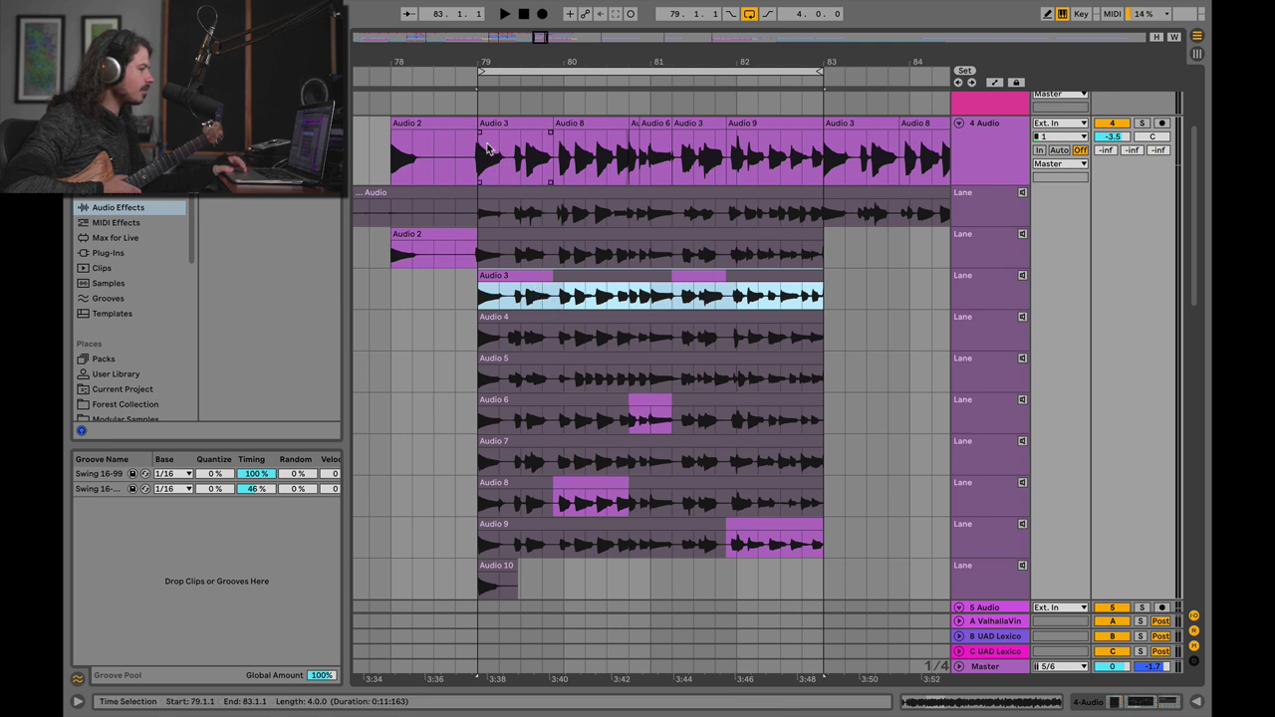
pyautogui.moveTo(478, 147); pyautogui.dragTo(816, 144)
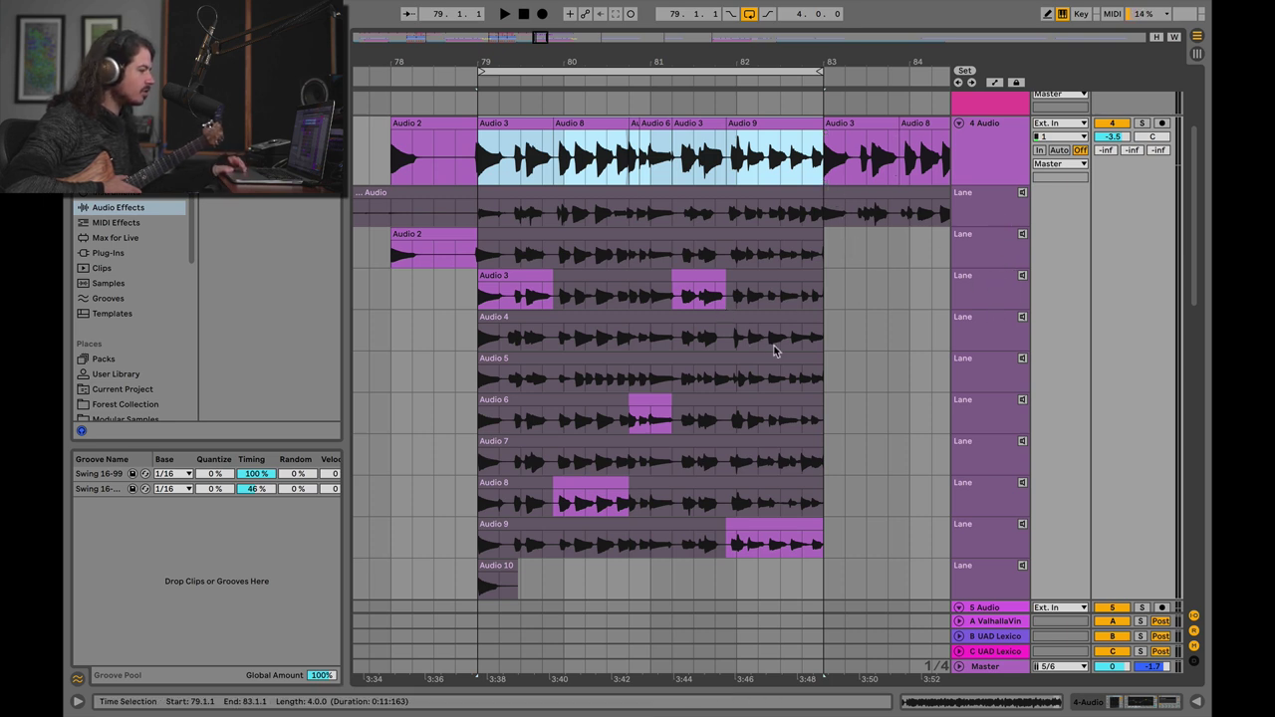
pyautogui.moveTo(781, 343); pyautogui.dragTo(803, 345)
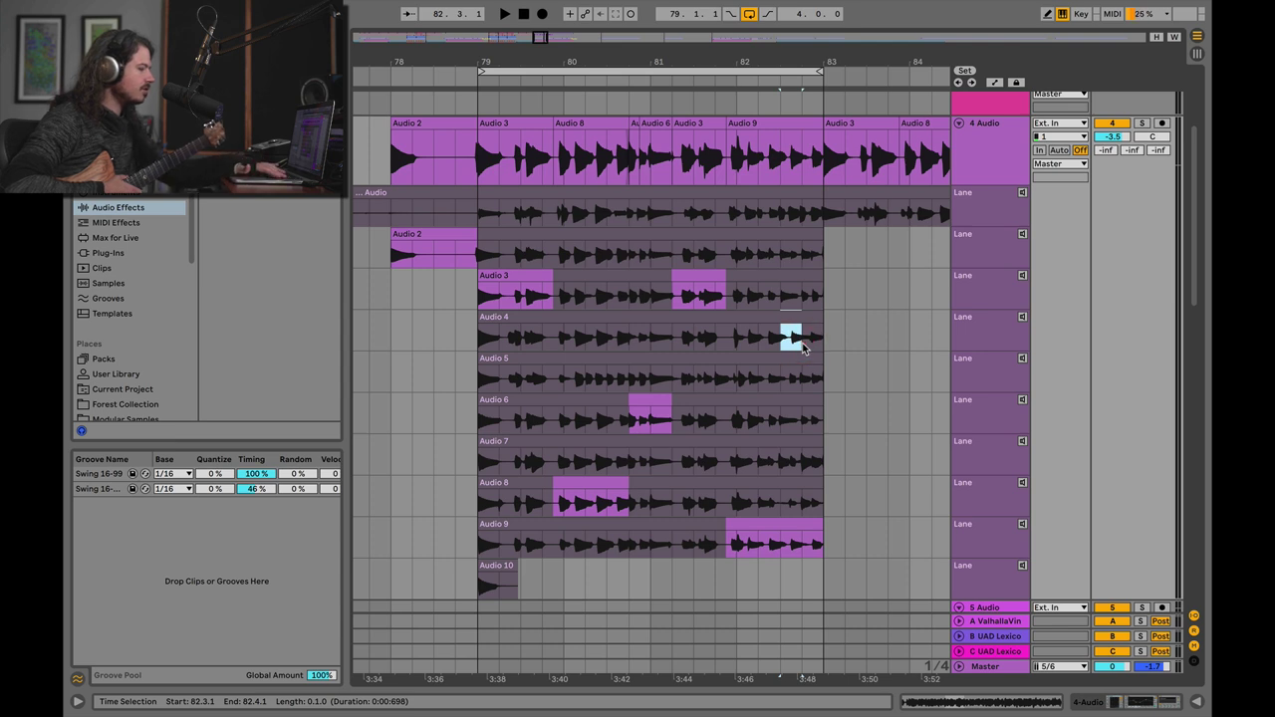
pyautogui.press('Return')
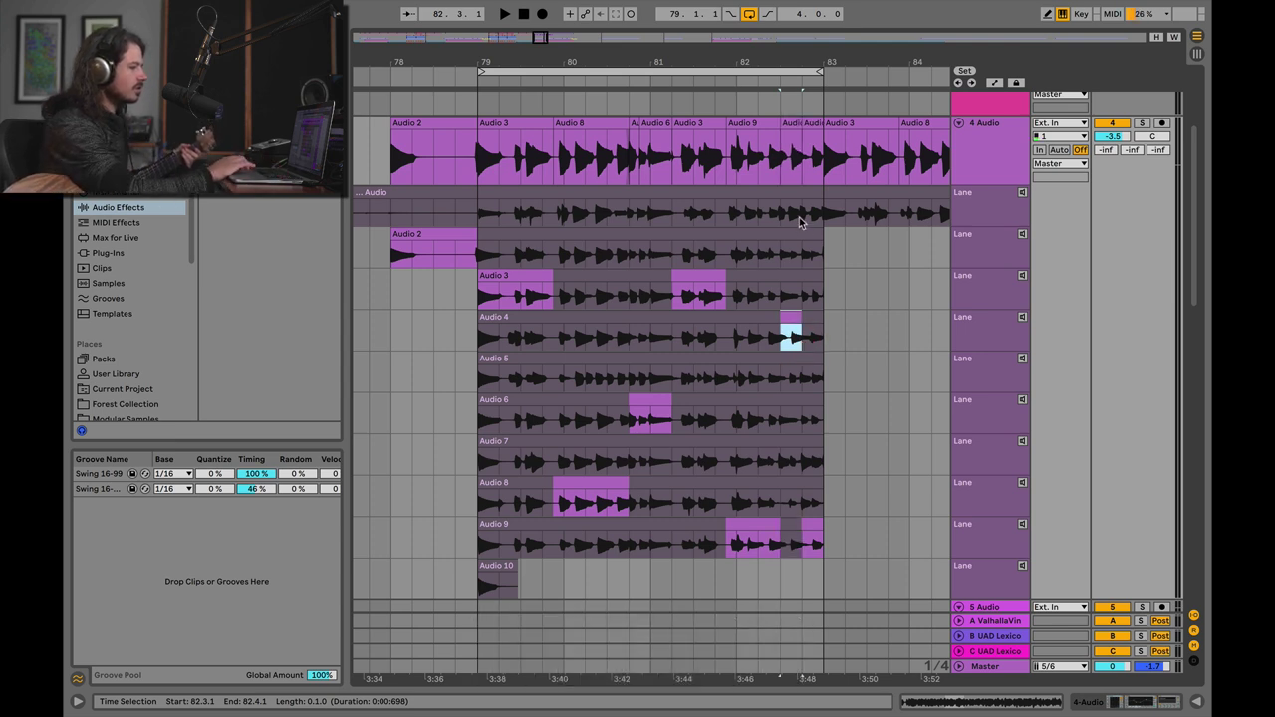
pyautogui.click(588, 337)
pyautogui.press('Return')
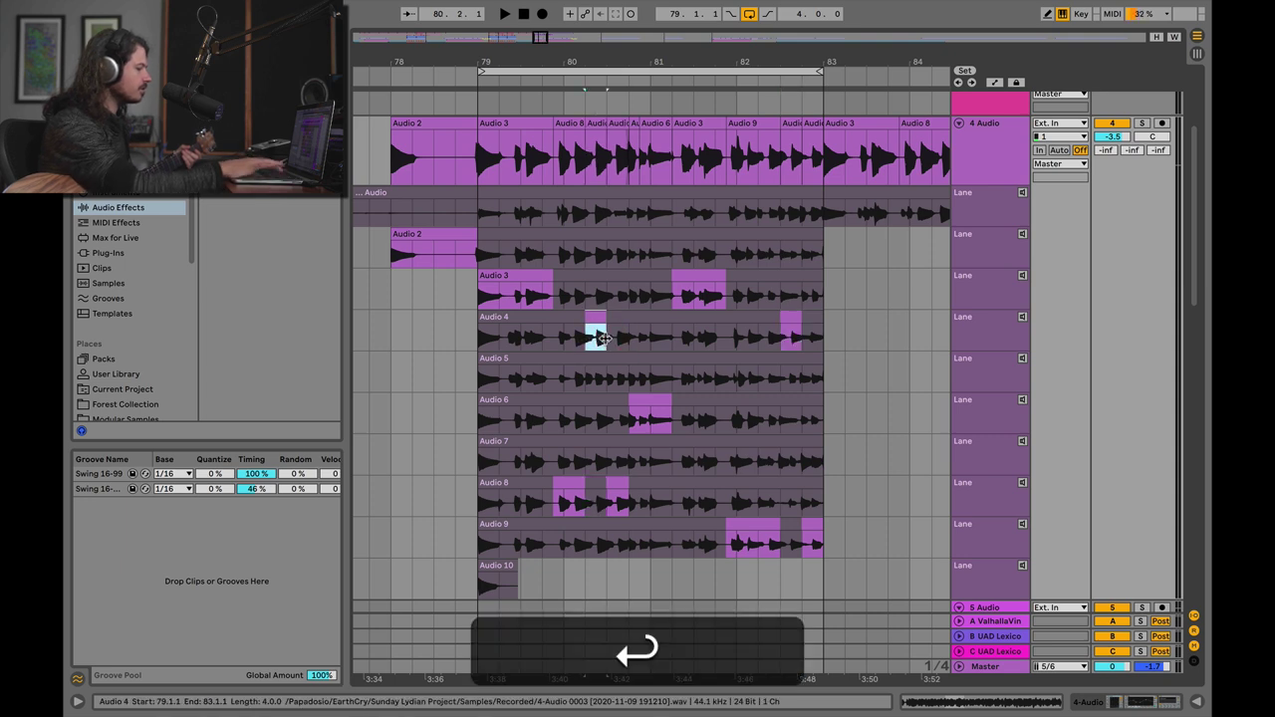
pyautogui.click(803, 295)
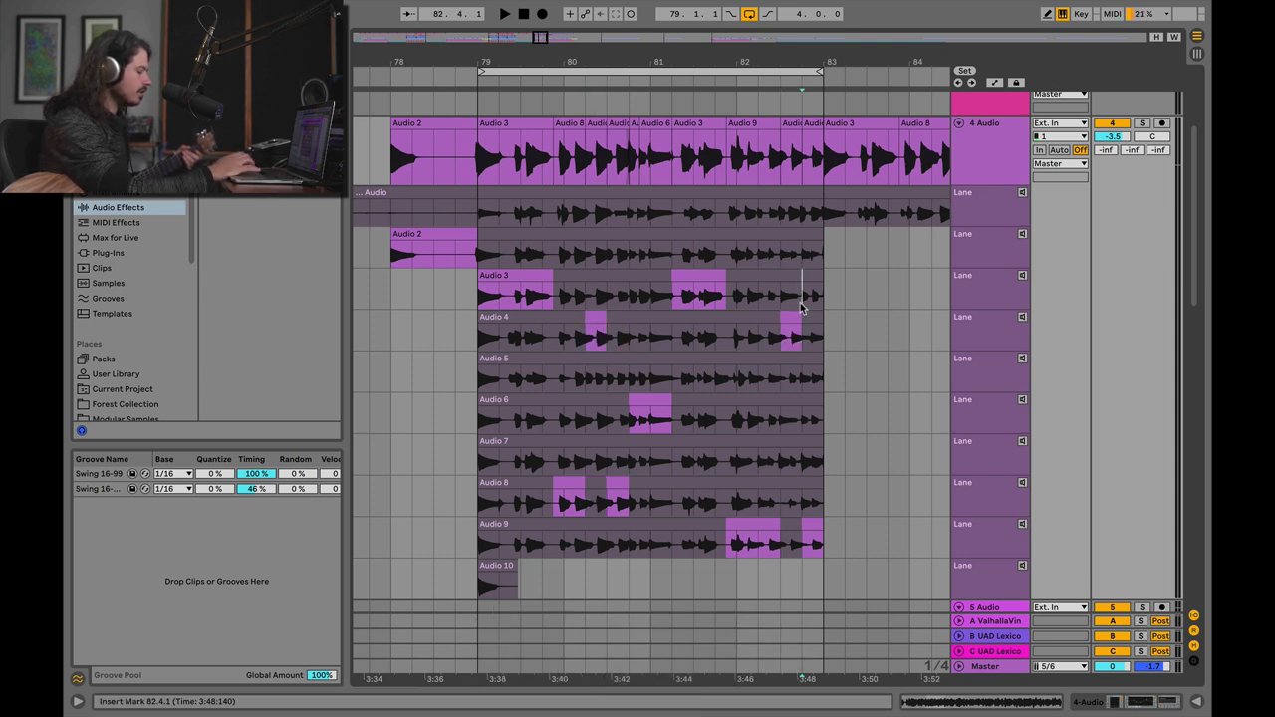
pyautogui.press('b')
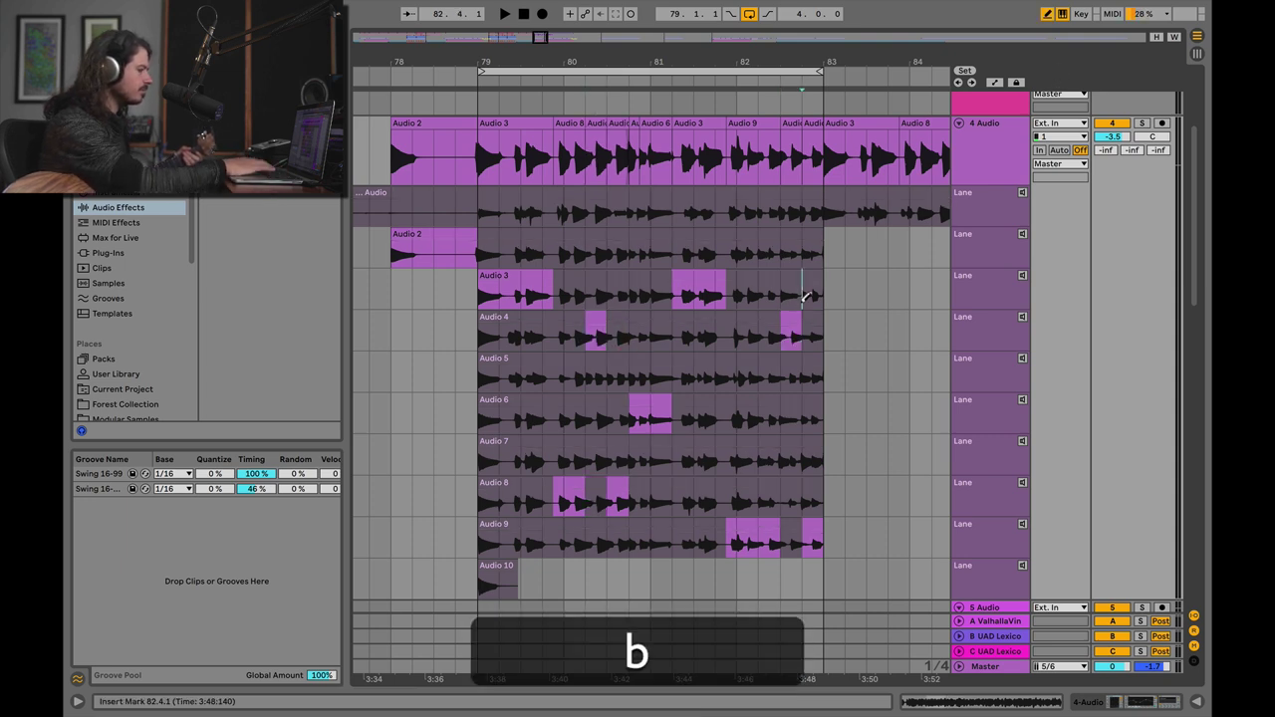
pyautogui.click(814, 253)
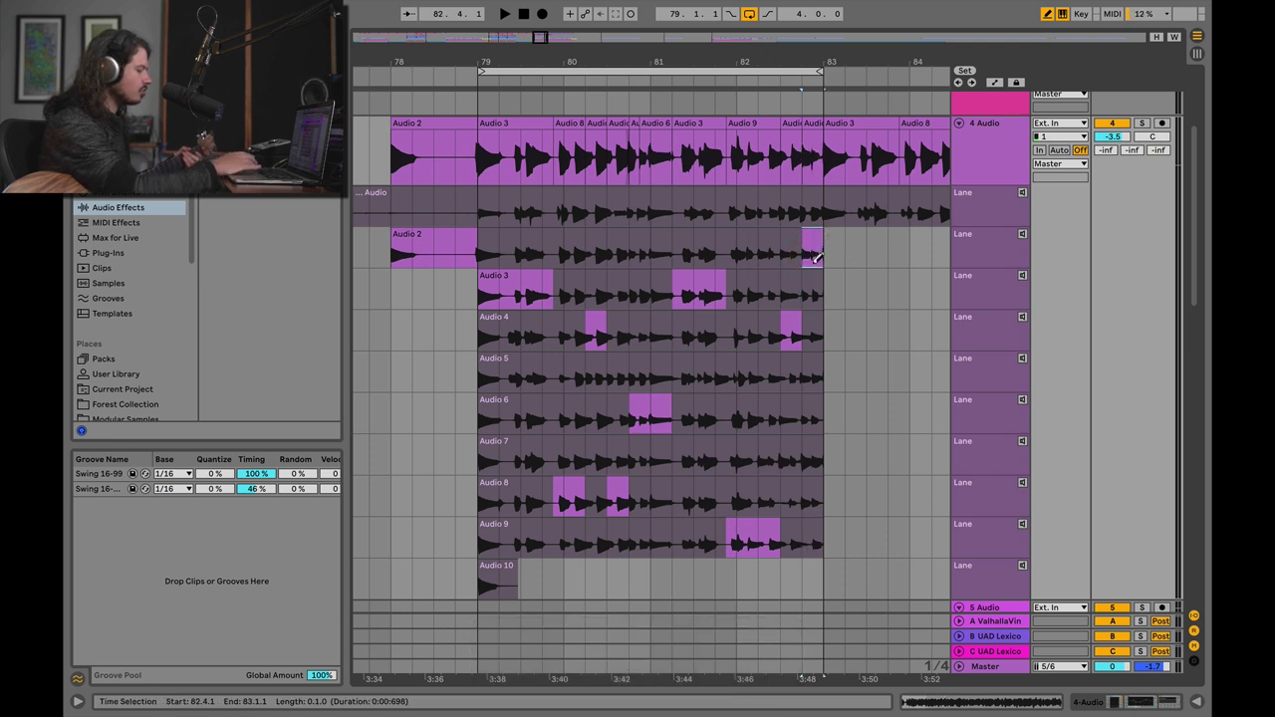
pyautogui.click(660, 252)
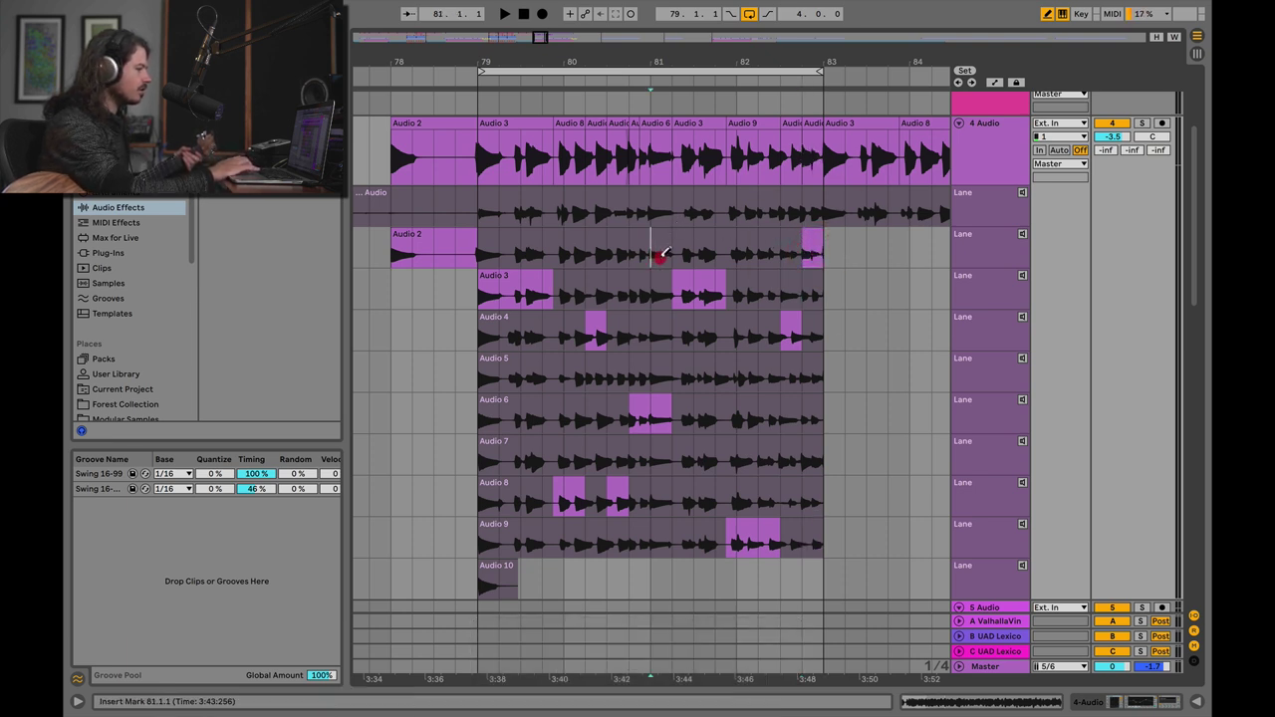
pyautogui.press('super+z')
pyautogui.press('super+z')
pyautogui.press('super+z')
pyautogui.press('super+z')
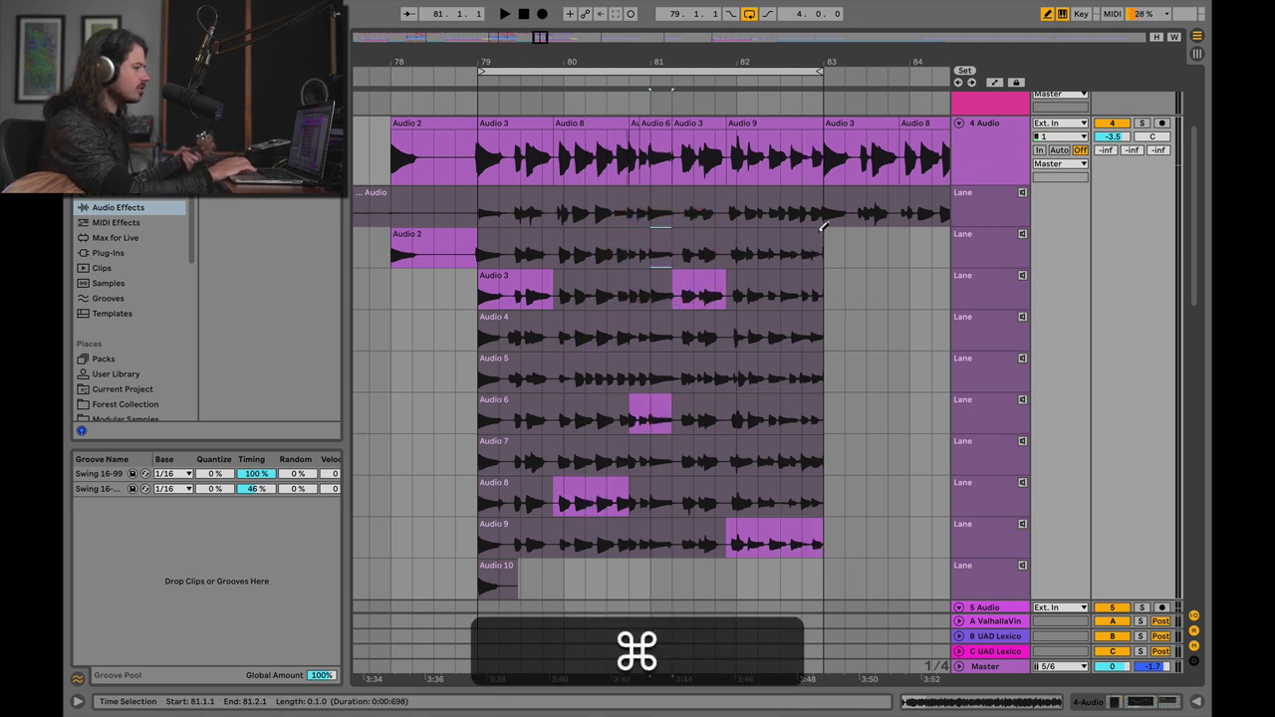
# Fold 4 Audio's take lanes, select 5 Audio, and loop-record guitar takes over bars 79–83.
pyautogui.click(959, 123)
pyautogui.click(980, 148)
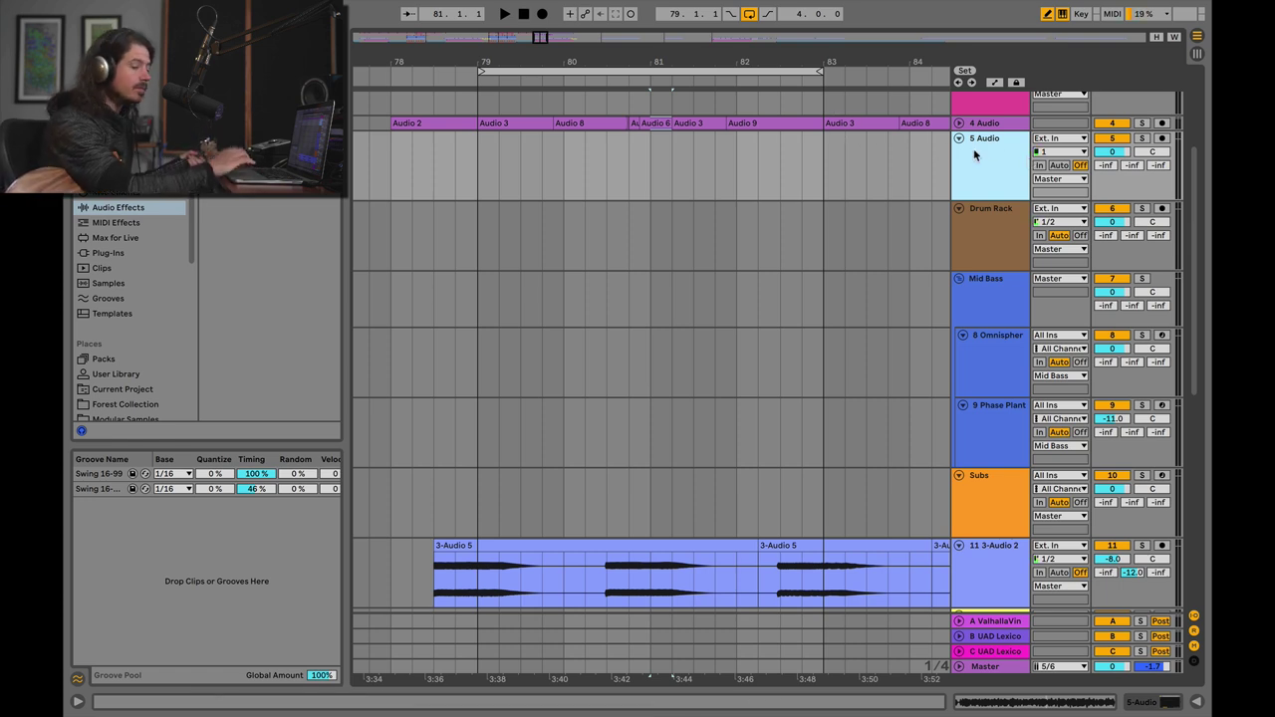
pyautogui.click(543, 14)
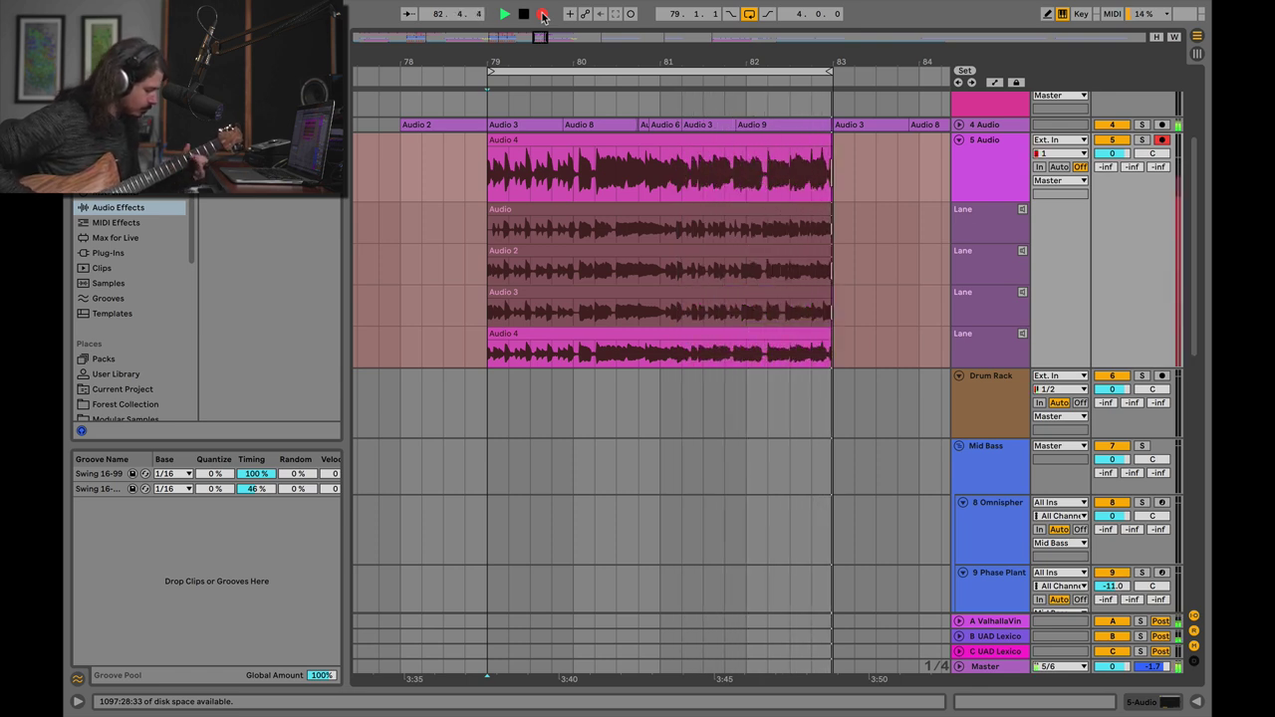
pyautogui.press('space')
pyautogui.press('space')
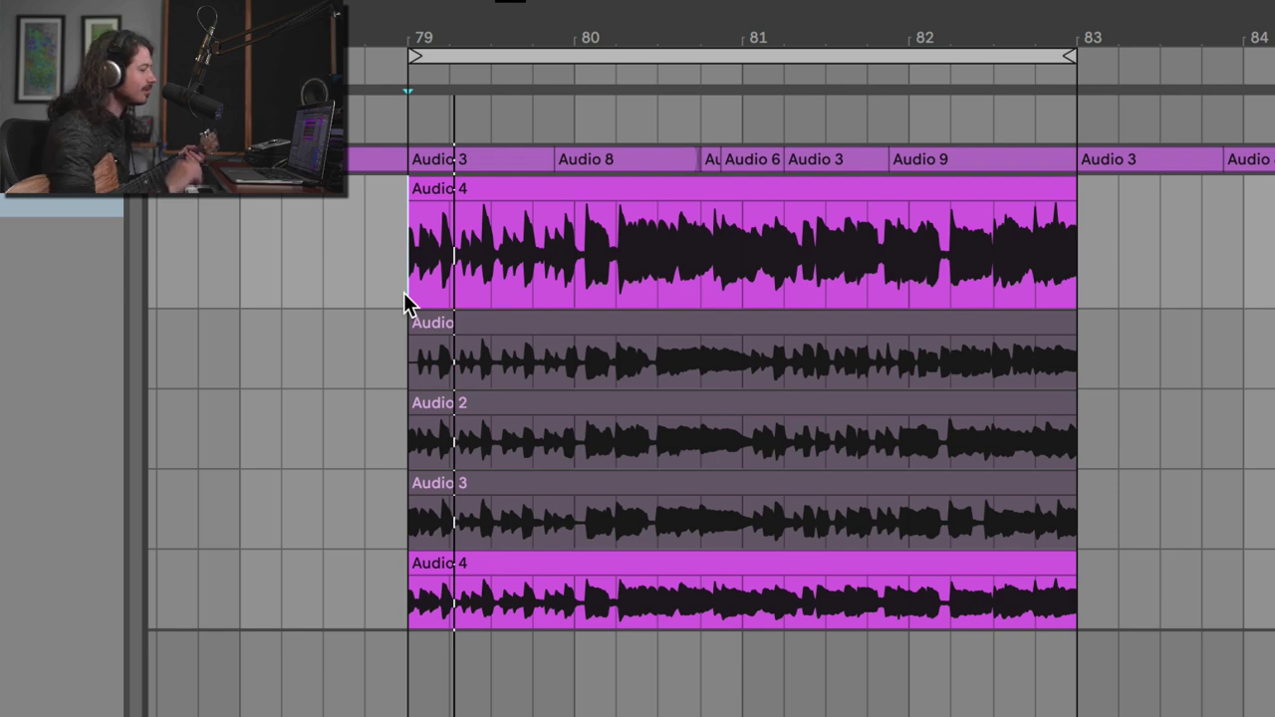
pyautogui.press('+')
pyautogui.press('+')
pyautogui.press('+')
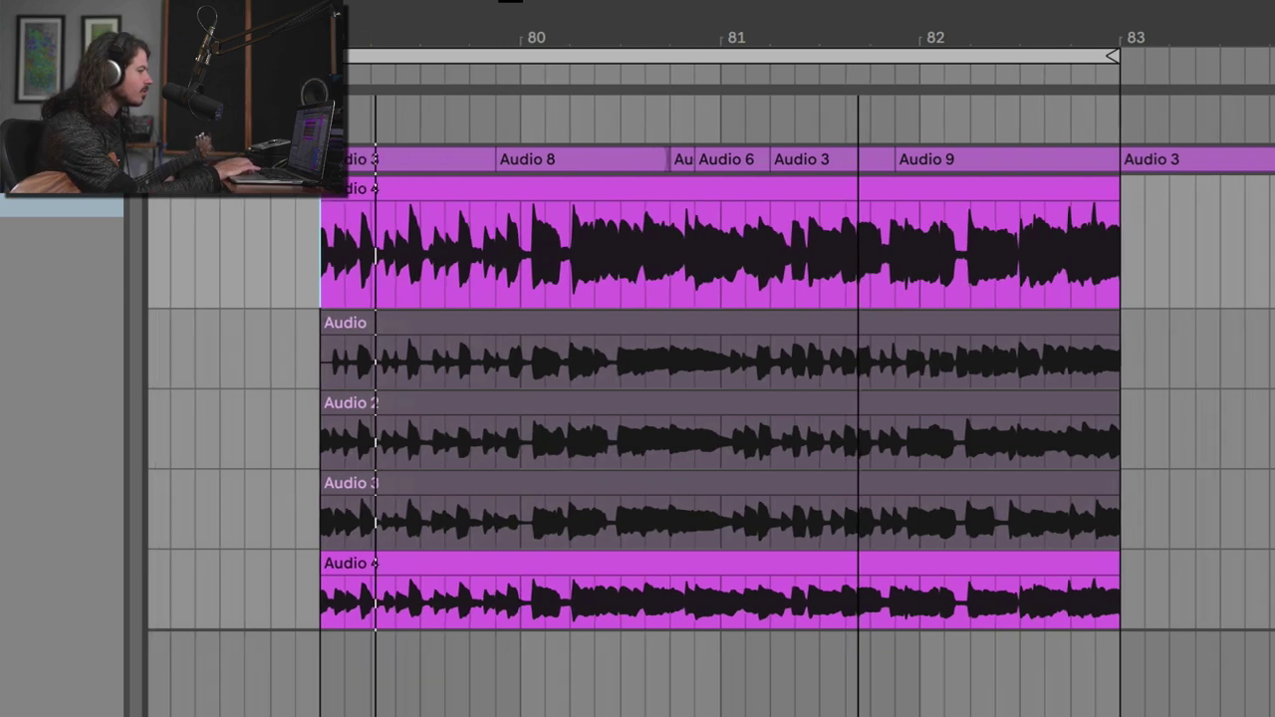
pyautogui.hscroll(-3, 405, 312)
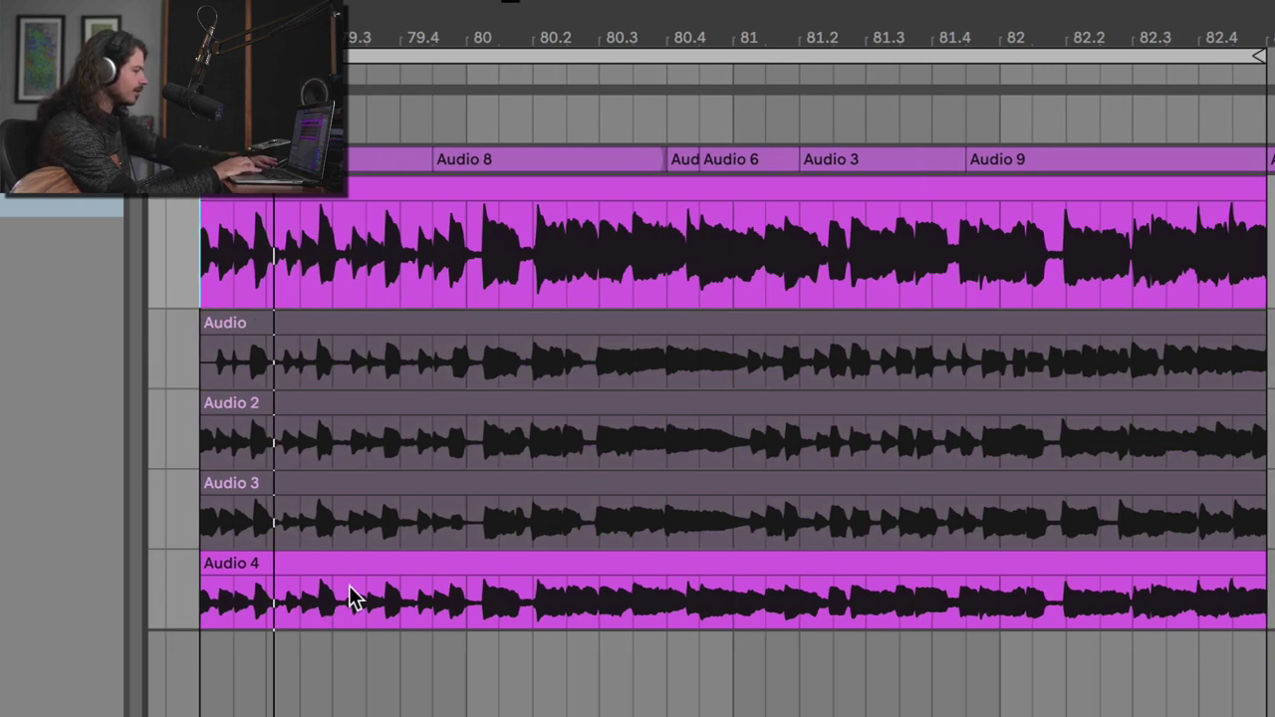
pyautogui.click(200, 287)
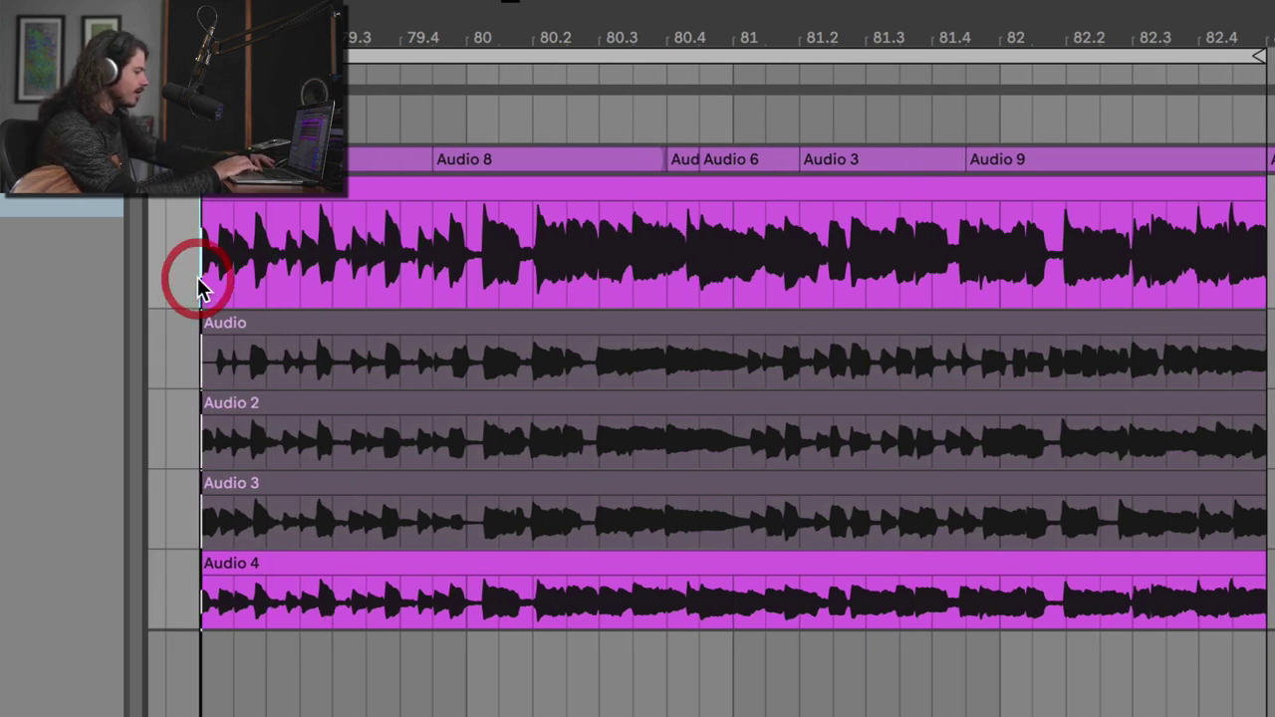
pyautogui.press('space')
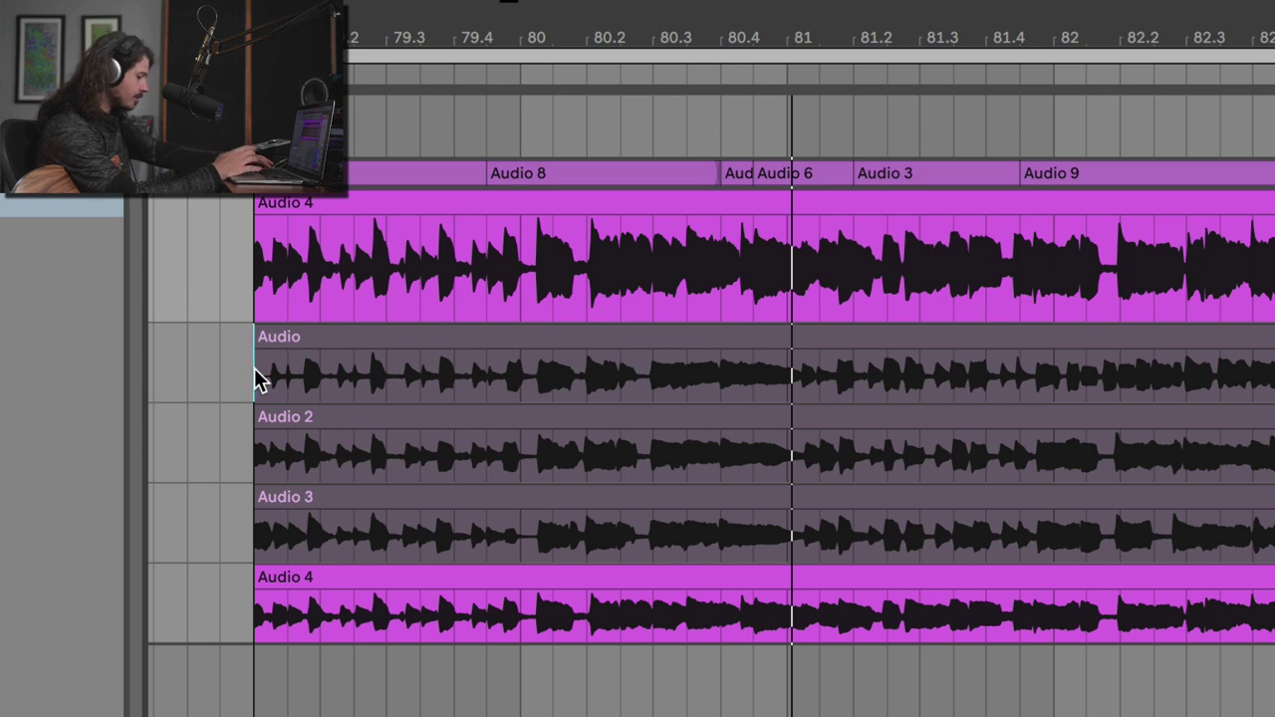
# Comp the first take's opening up to 79.3 and audition the joins around it.
pyautogui.press('b')
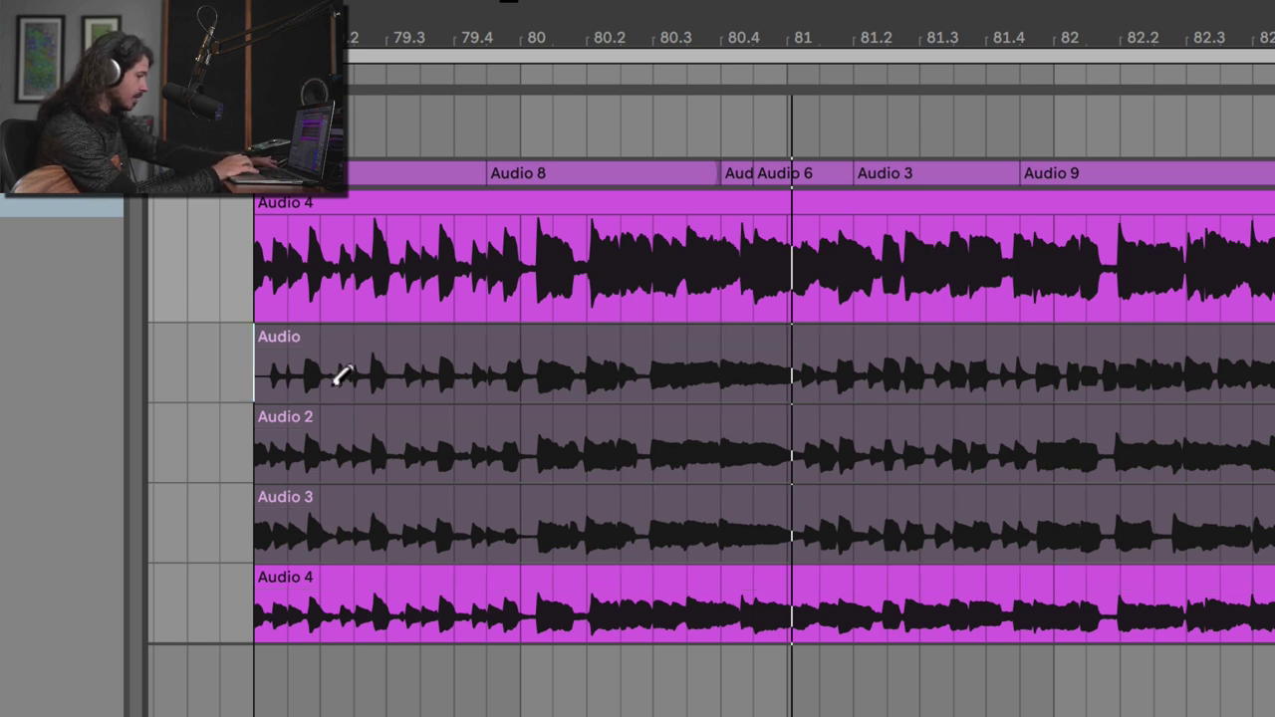
pyautogui.moveTo(256, 370); pyautogui.dragTo(382, 369)
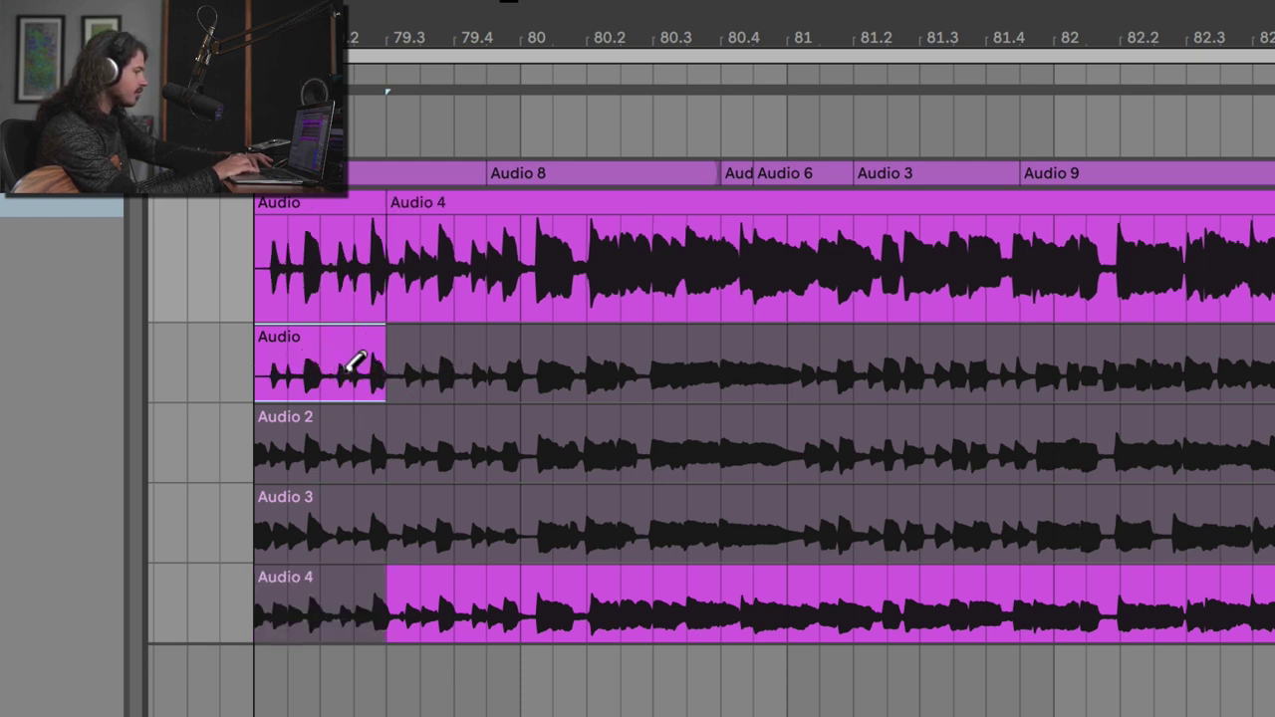
pyautogui.press('b')
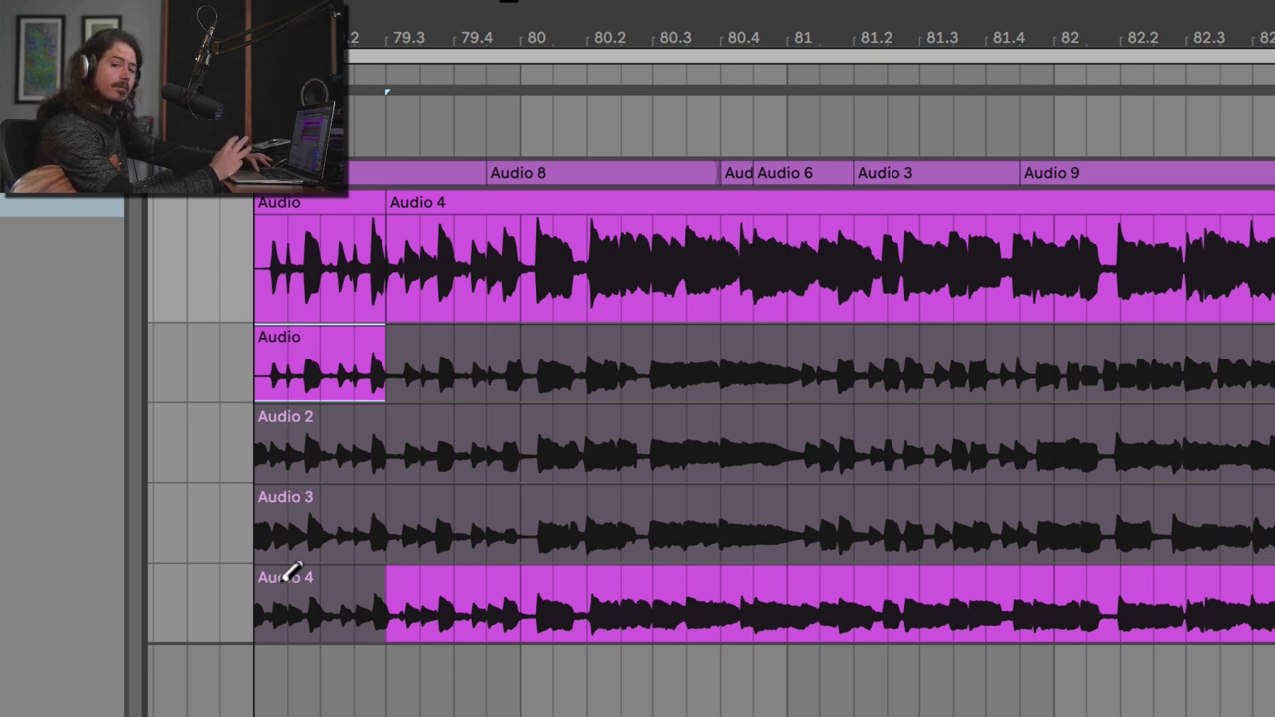
pyautogui.click(265, 251)
pyautogui.press('space')
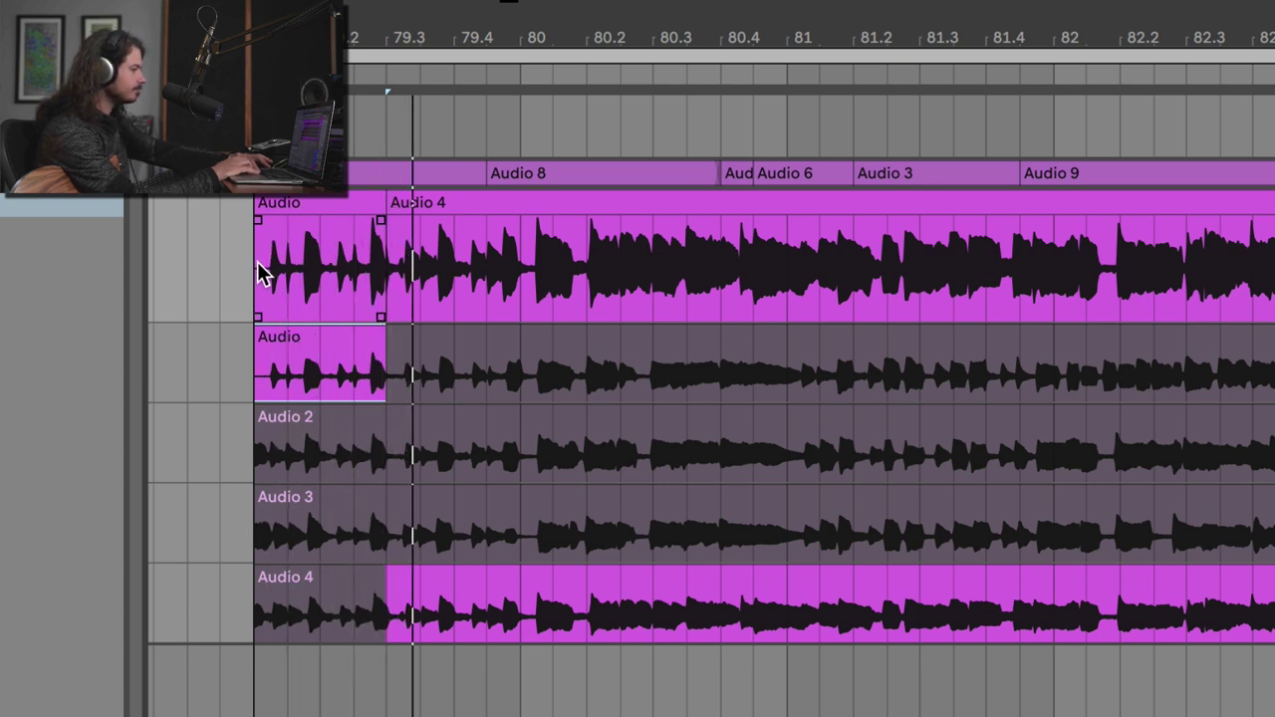
pyautogui.press('space')
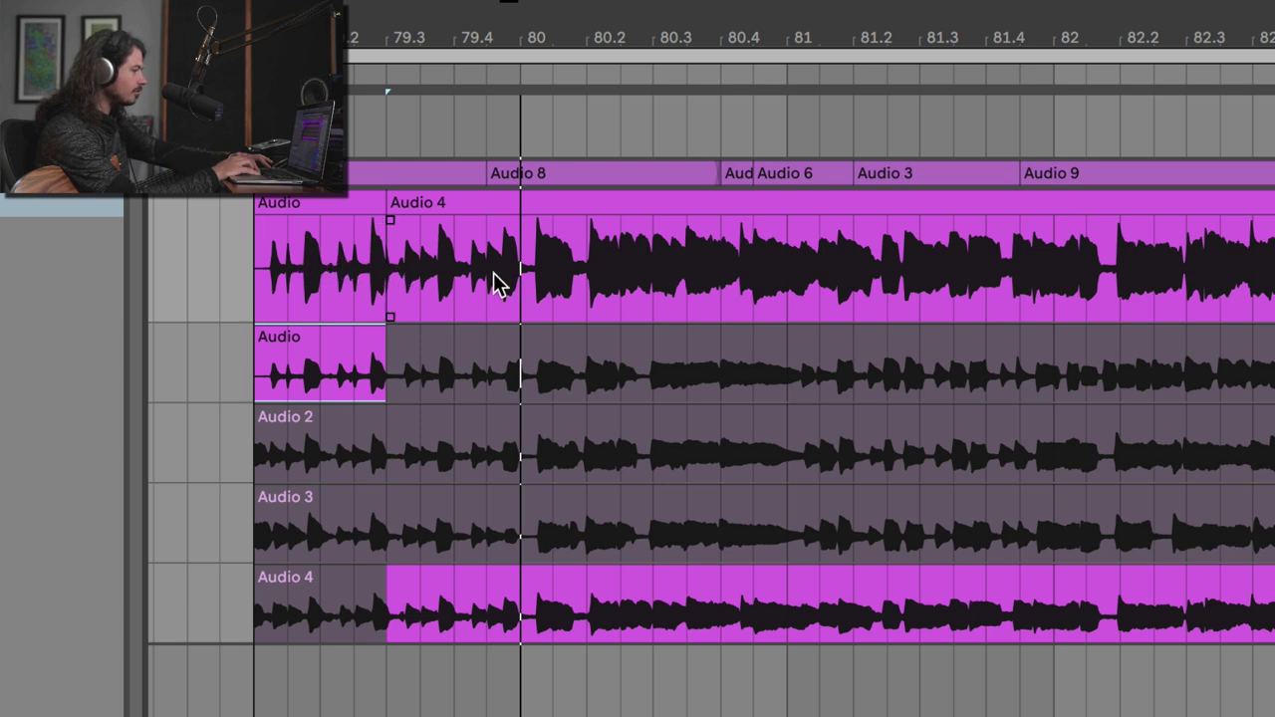
pyautogui.click(310, 316)
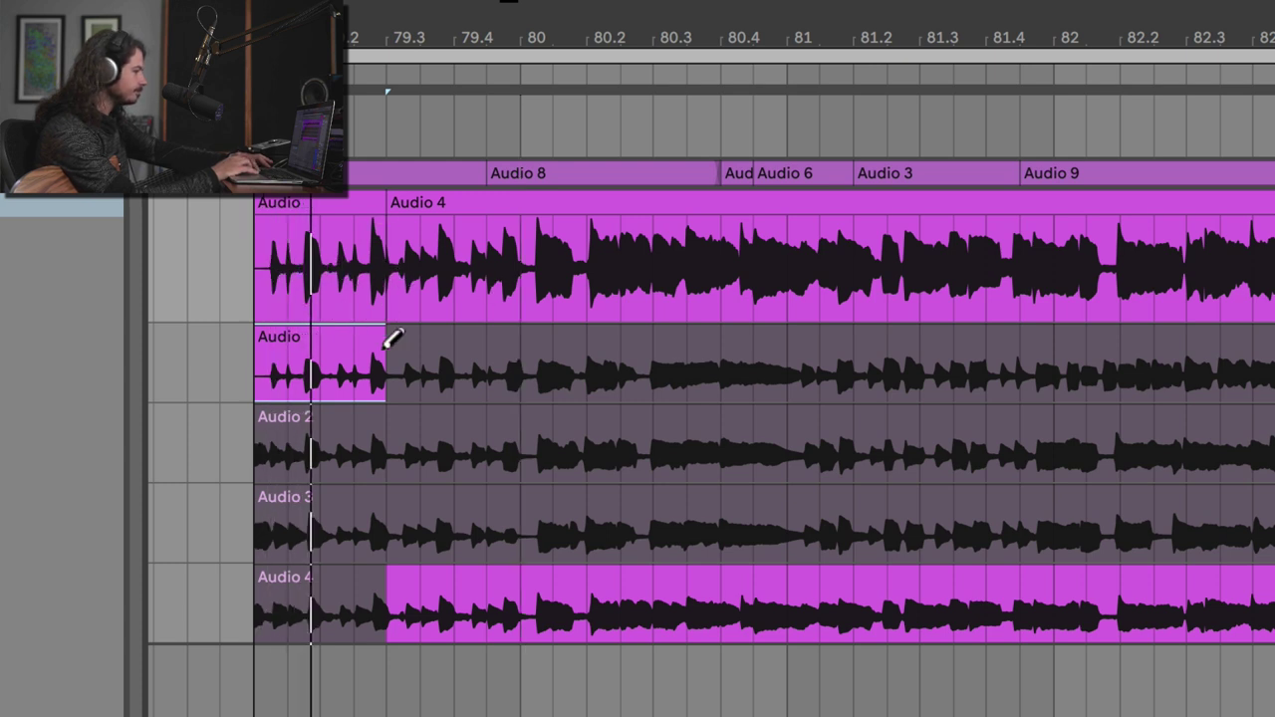
pyautogui.press('space')
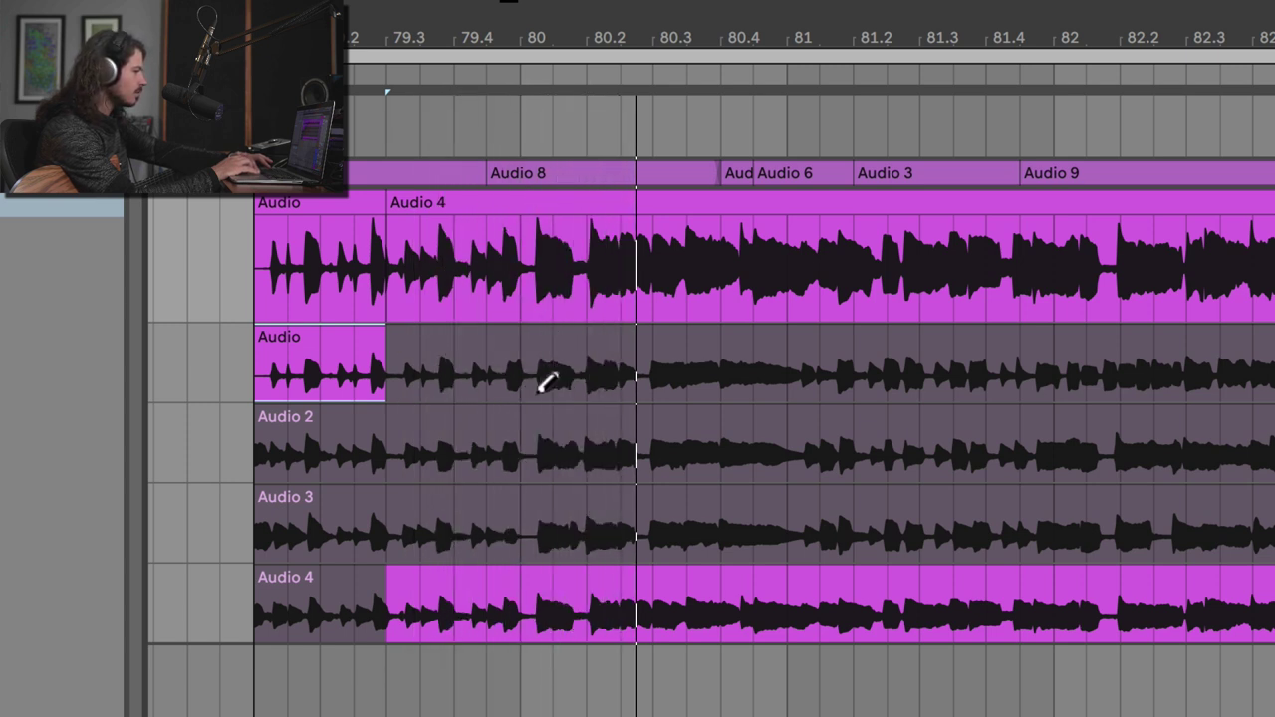
pyautogui.press('space')
# Try Audio 2 and Audio 3 at bar 80, settling on Audio 2 for bars 80–81.
pyautogui.moveTo(520, 448); pyautogui.dragTo(653, 444)
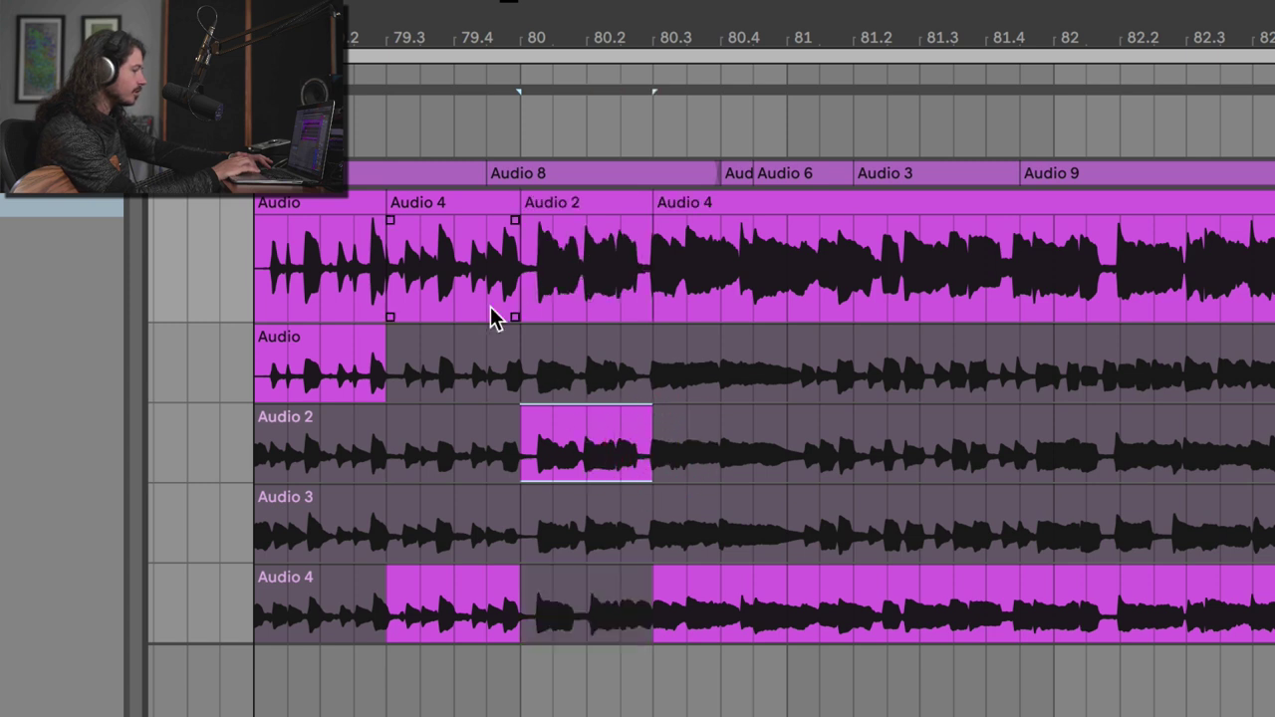
pyautogui.press('space')
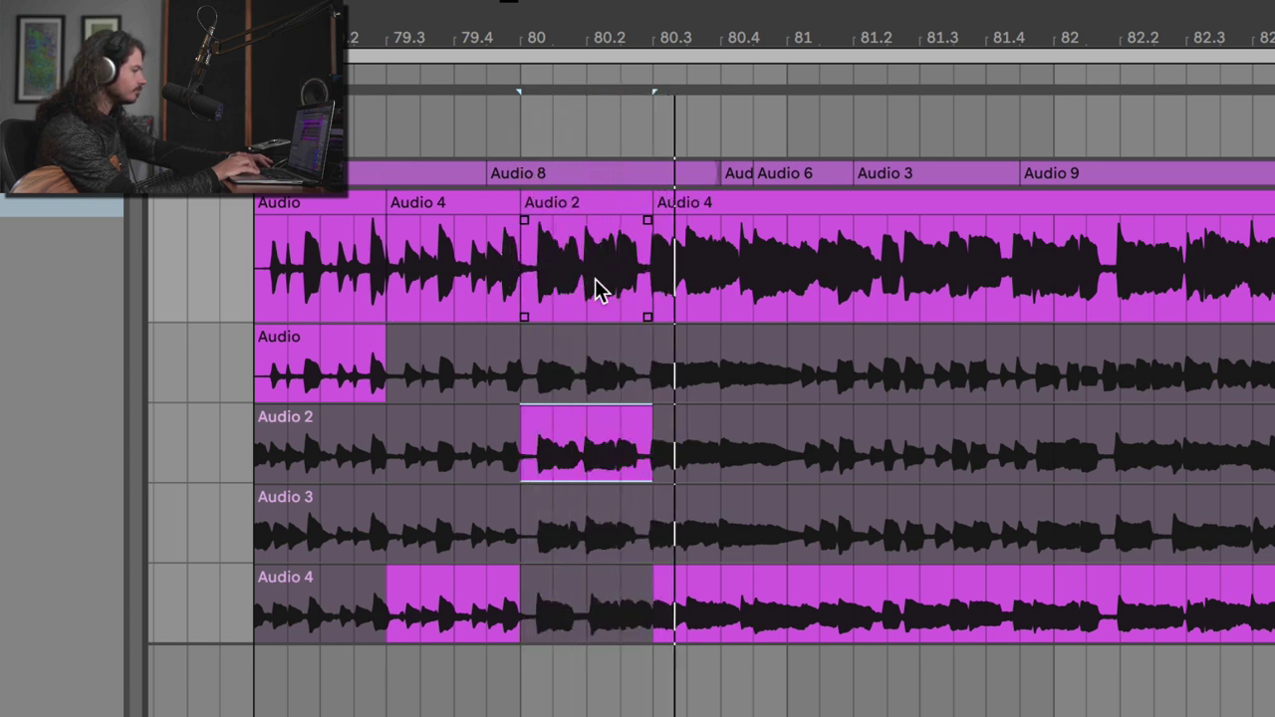
pyautogui.press('space')
pyautogui.moveTo(521, 523)
pyautogui.mouseDown()
pyautogui.moveTo(674, 527)
pyautogui.moveTo(737, 512)
pyautogui.moveTo(751, 484)
pyautogui.mouseUp()
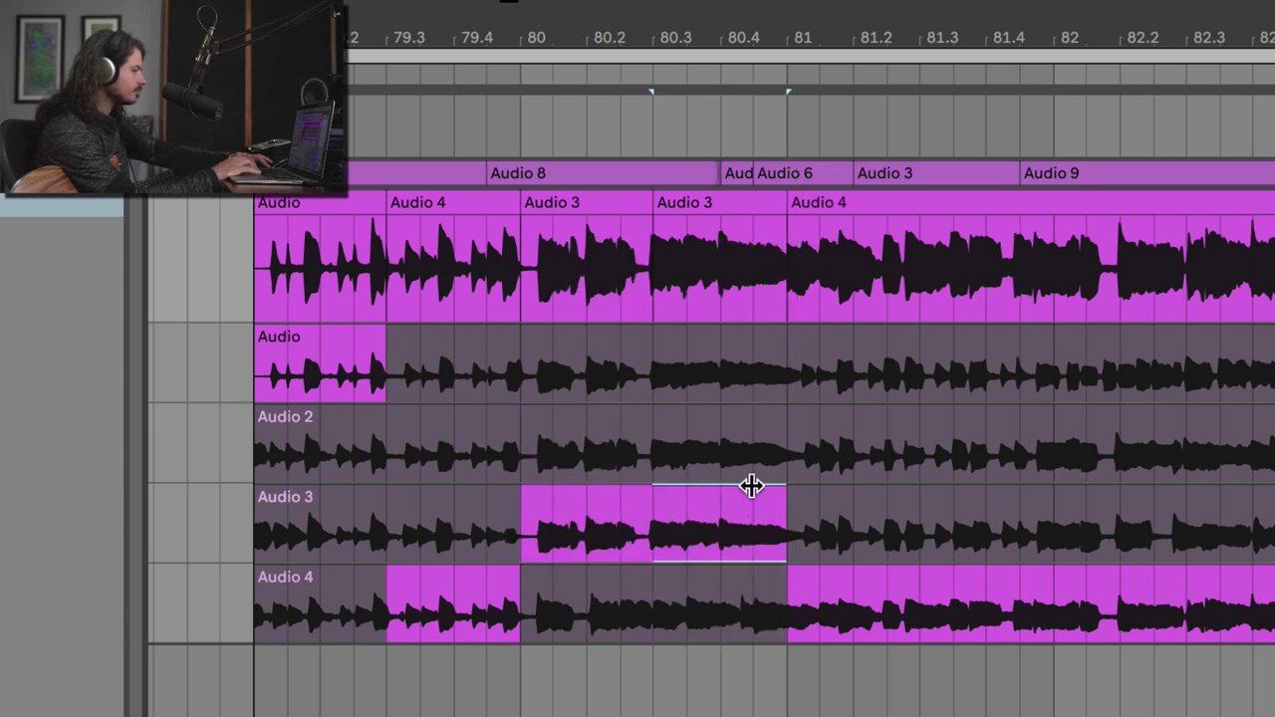
pyautogui.click(514, 82)
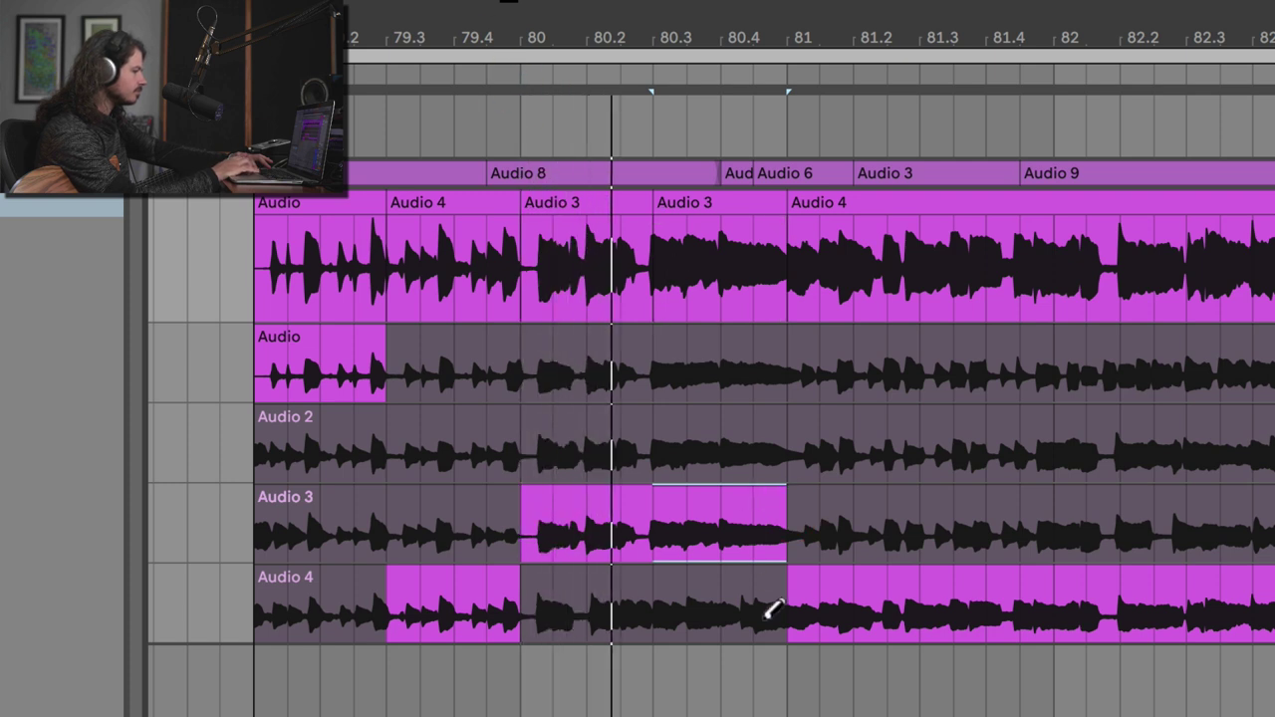
pyautogui.moveTo(555, 448); pyautogui.dragTo(782, 447)
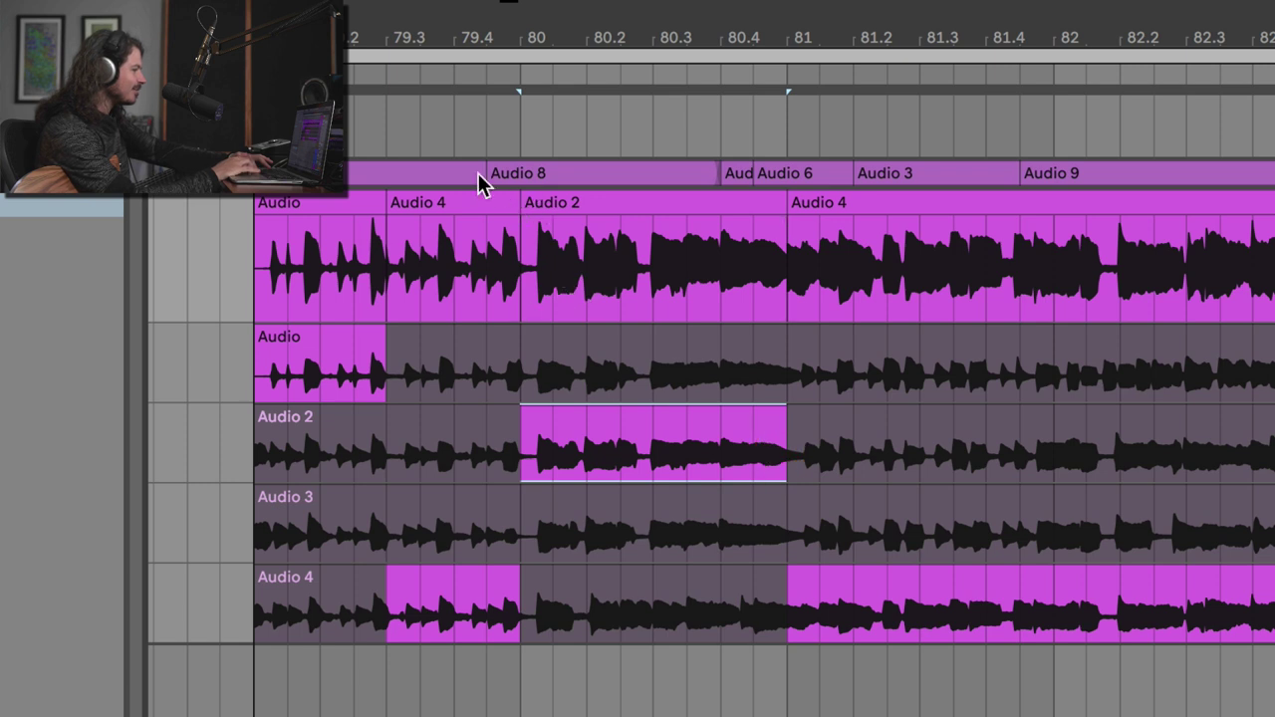
# Extend the Audio 2 comp section slightly past bar 81, audition it, and zoom out to bars 80–84.
pyautogui.press('space')
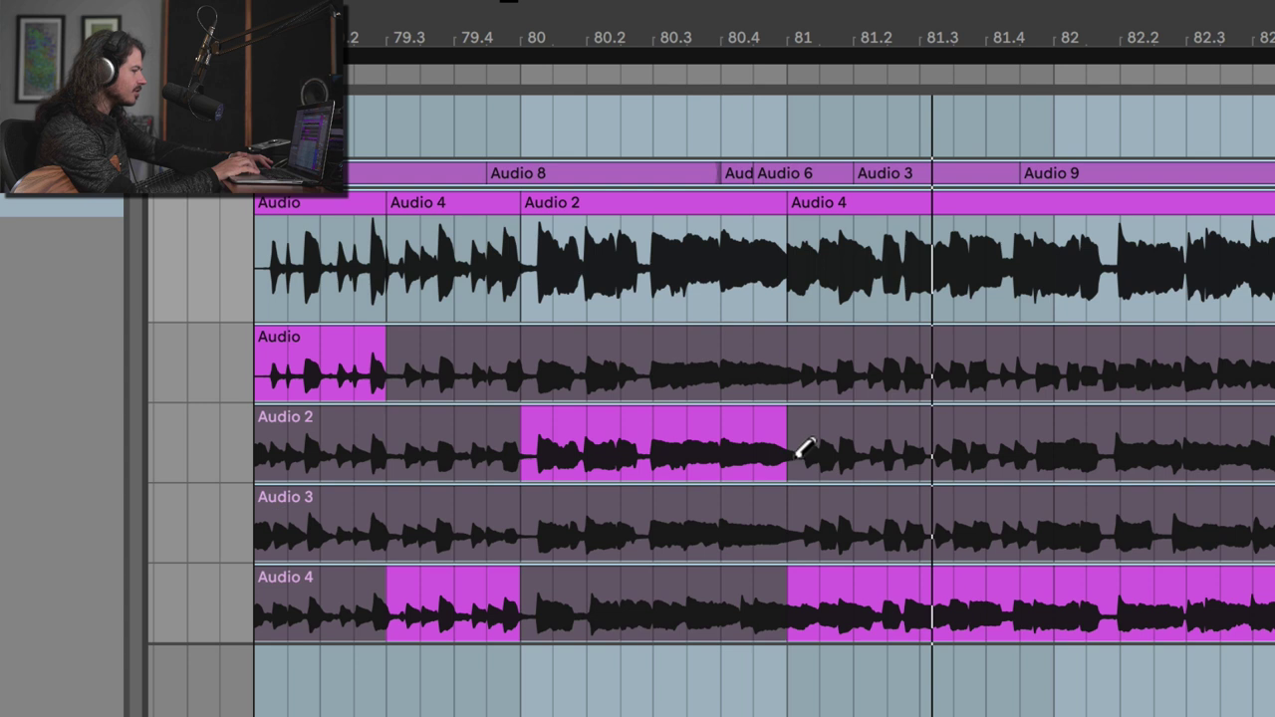
pyautogui.press('space')
pyautogui.moveTo(805, 448); pyautogui.dragTo(819, 450)
pyautogui.click(515, 76)
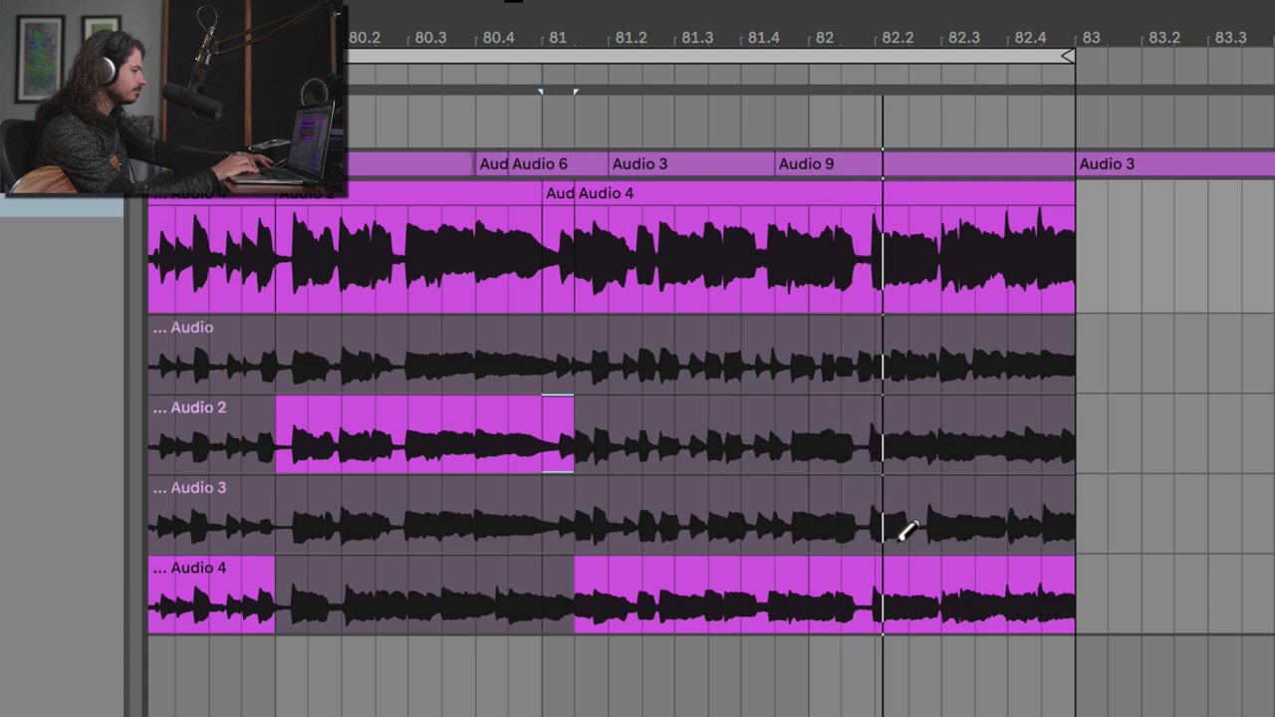
pyautogui.scroll(1, 907, 531)
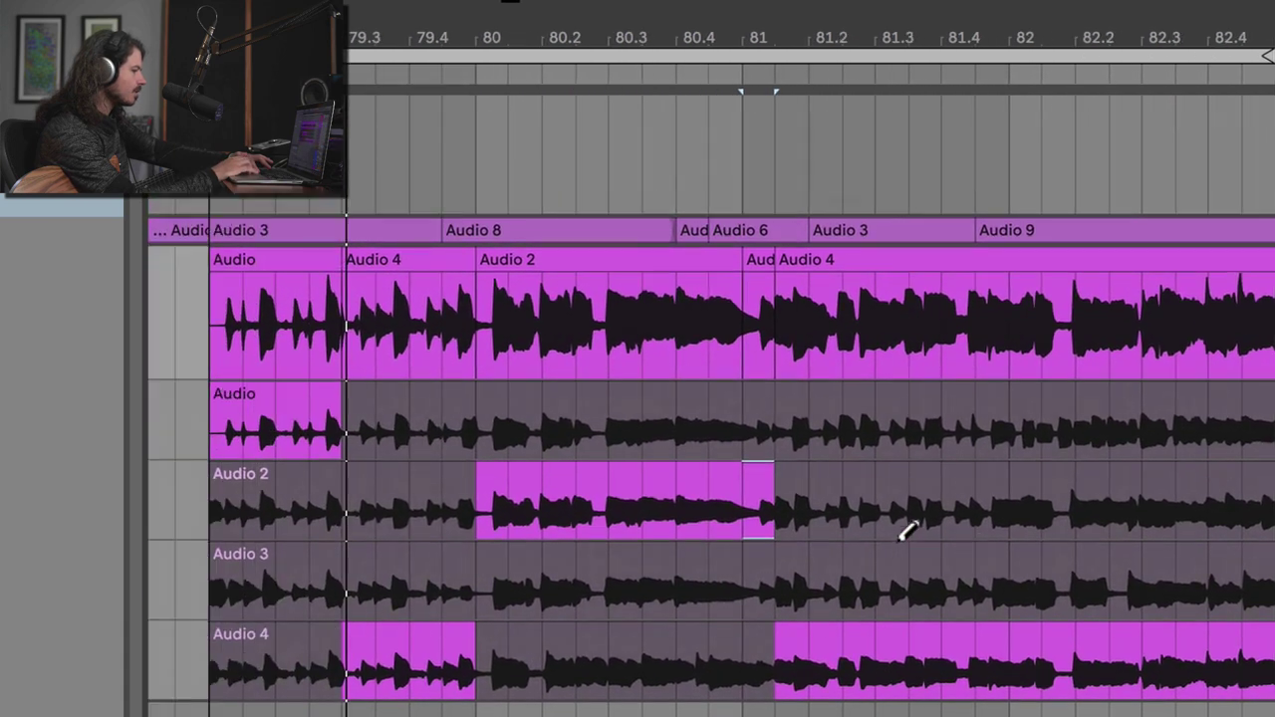
pyautogui.scroll(-1, 906, 528)
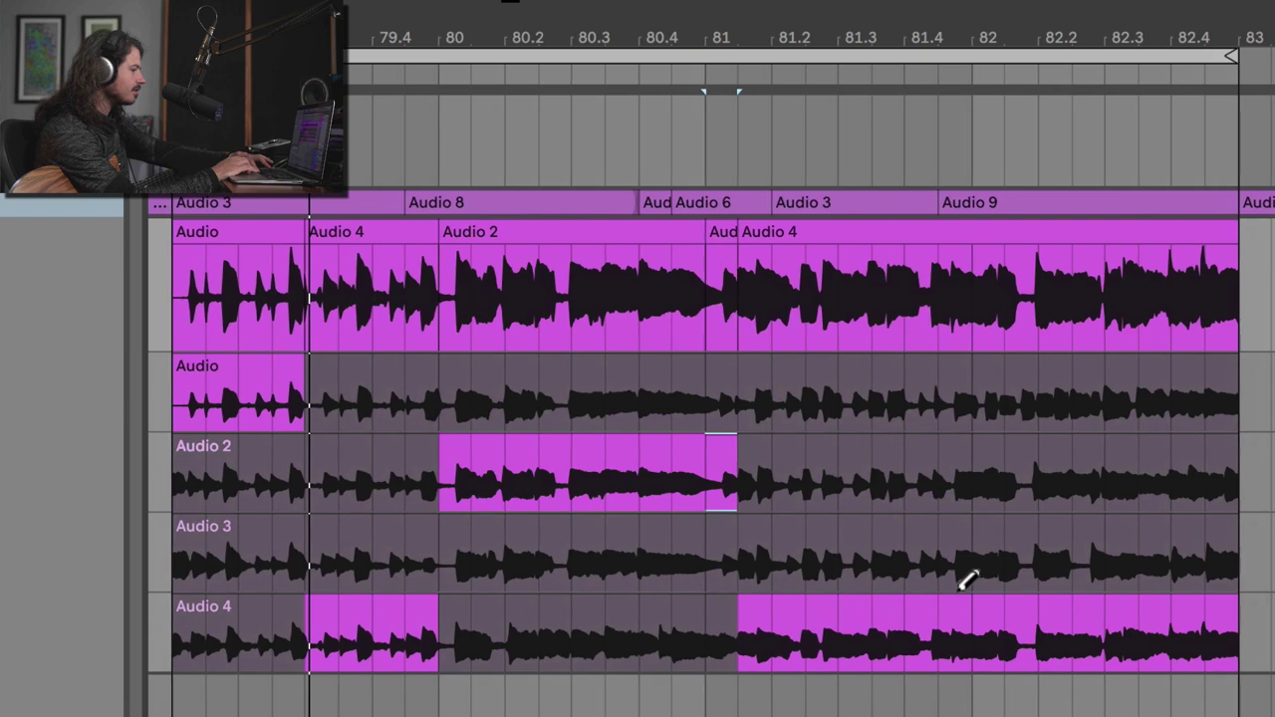
pyautogui.moveTo(513, 2); pyautogui.dragTo(514, 3)
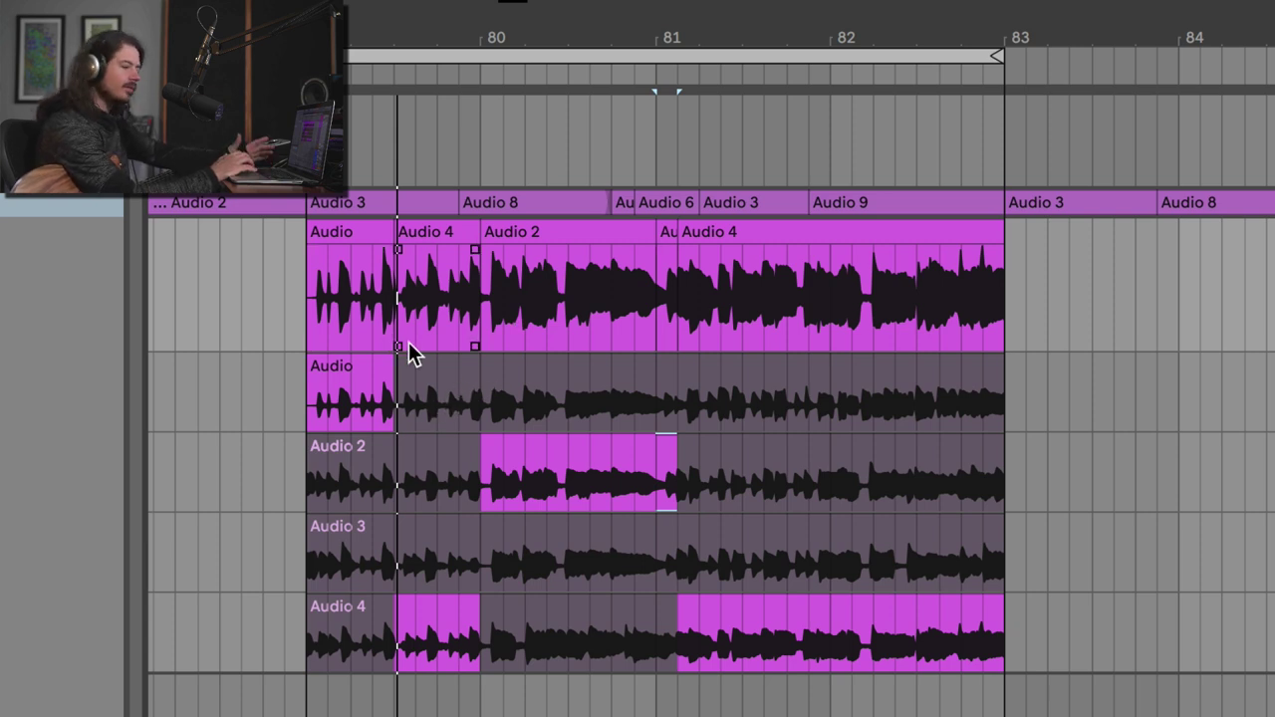
# Play from before bar 80 and zoom closely into the Audio 2/Audio 4 join past bar 81.
pyautogui.moveTo(513, 0); pyautogui.dragTo(513, 2)
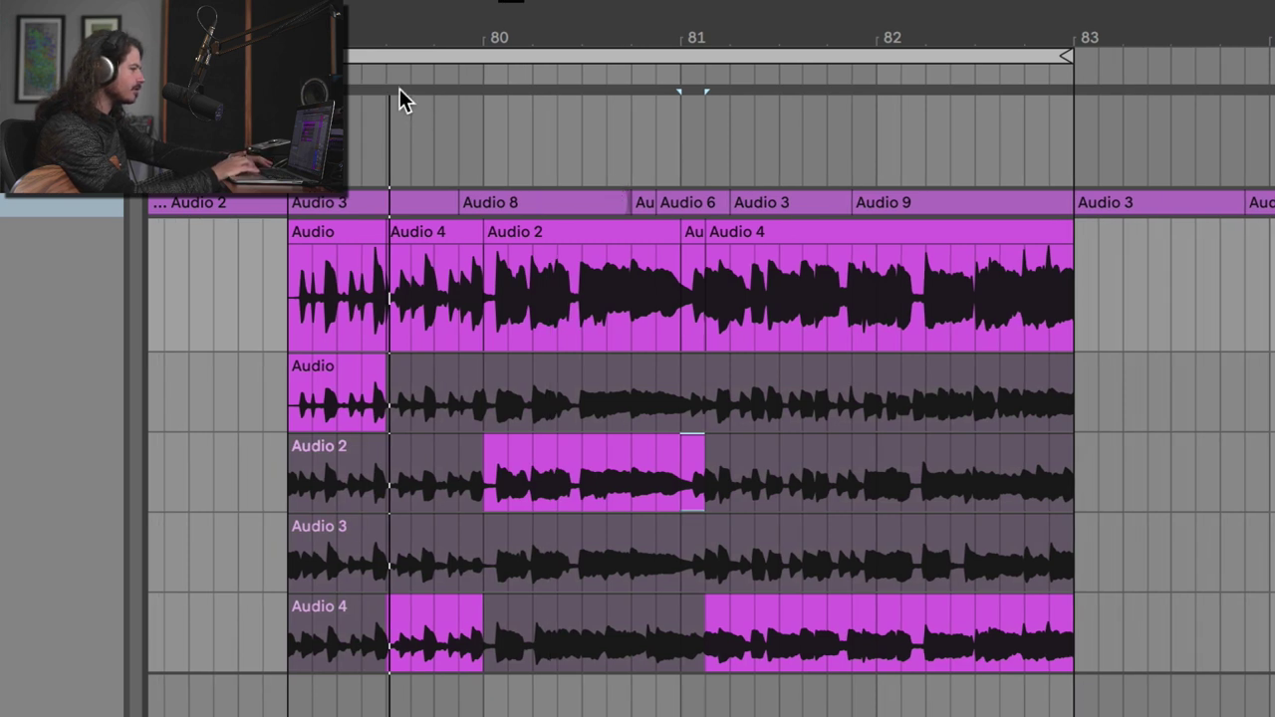
pyautogui.click(446, 121)
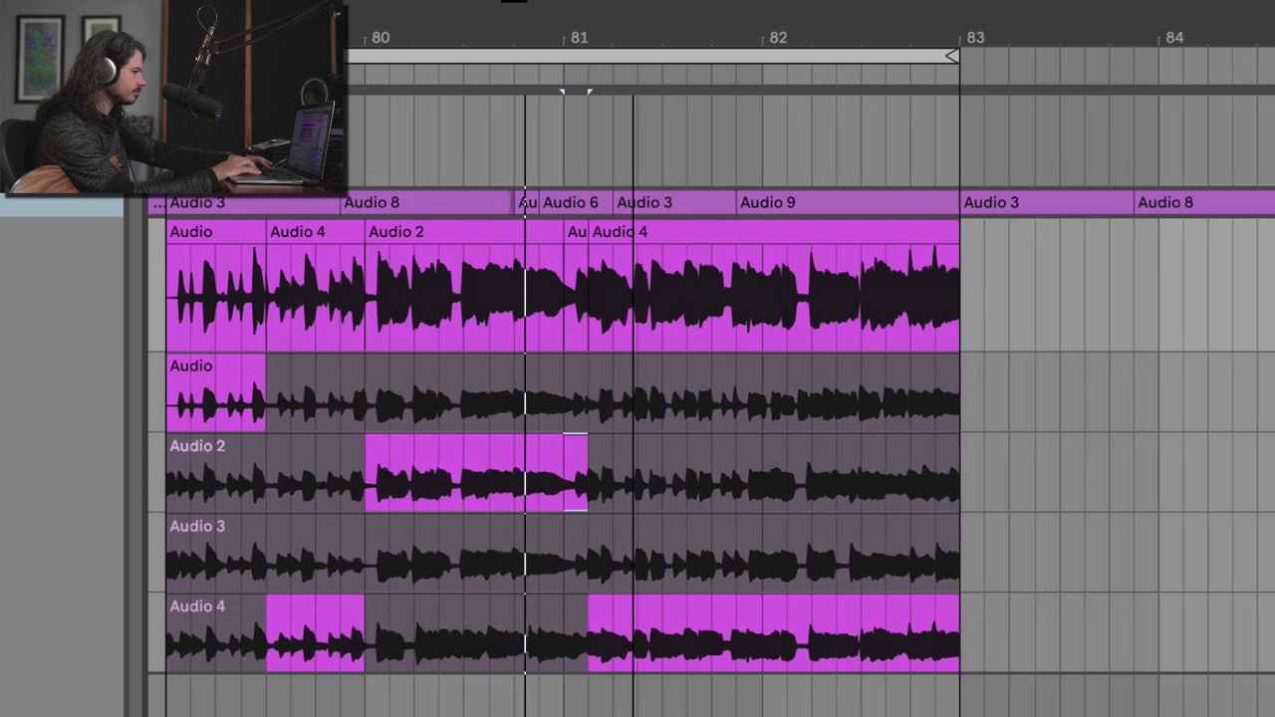
pyautogui.press('+')
pyautogui.press('+')
pyautogui.press('+')
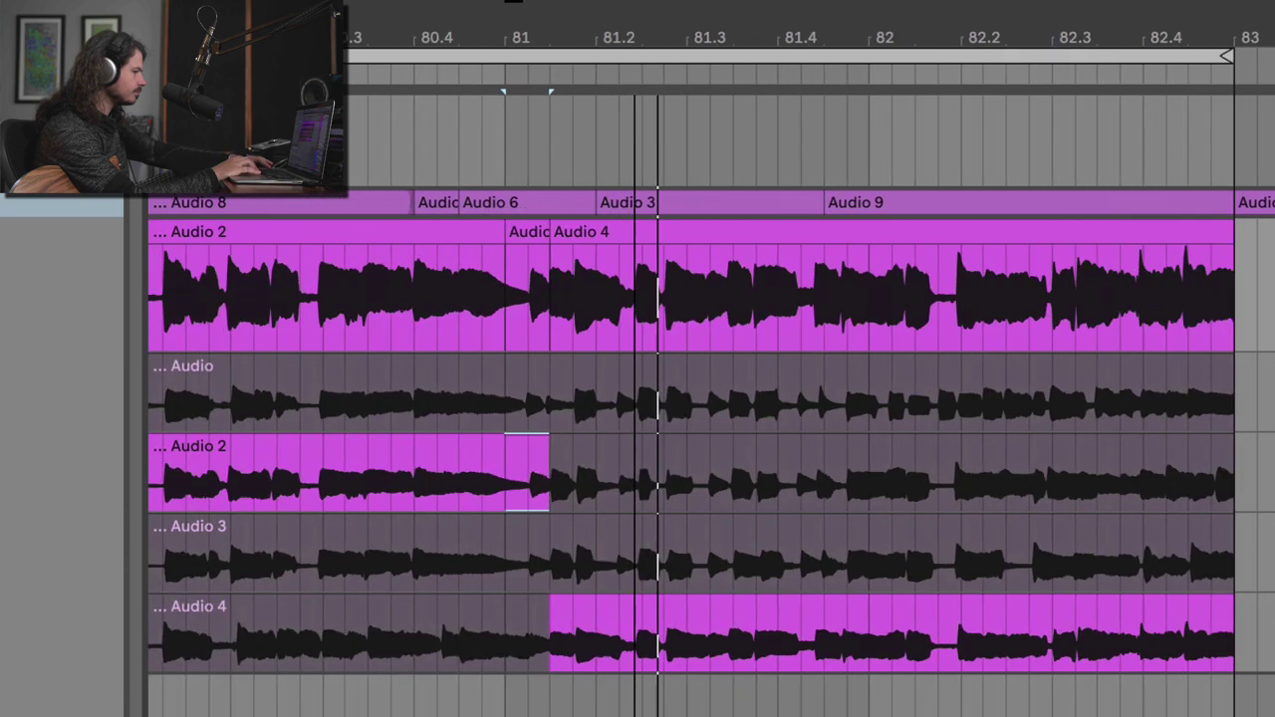
pyautogui.press('+')
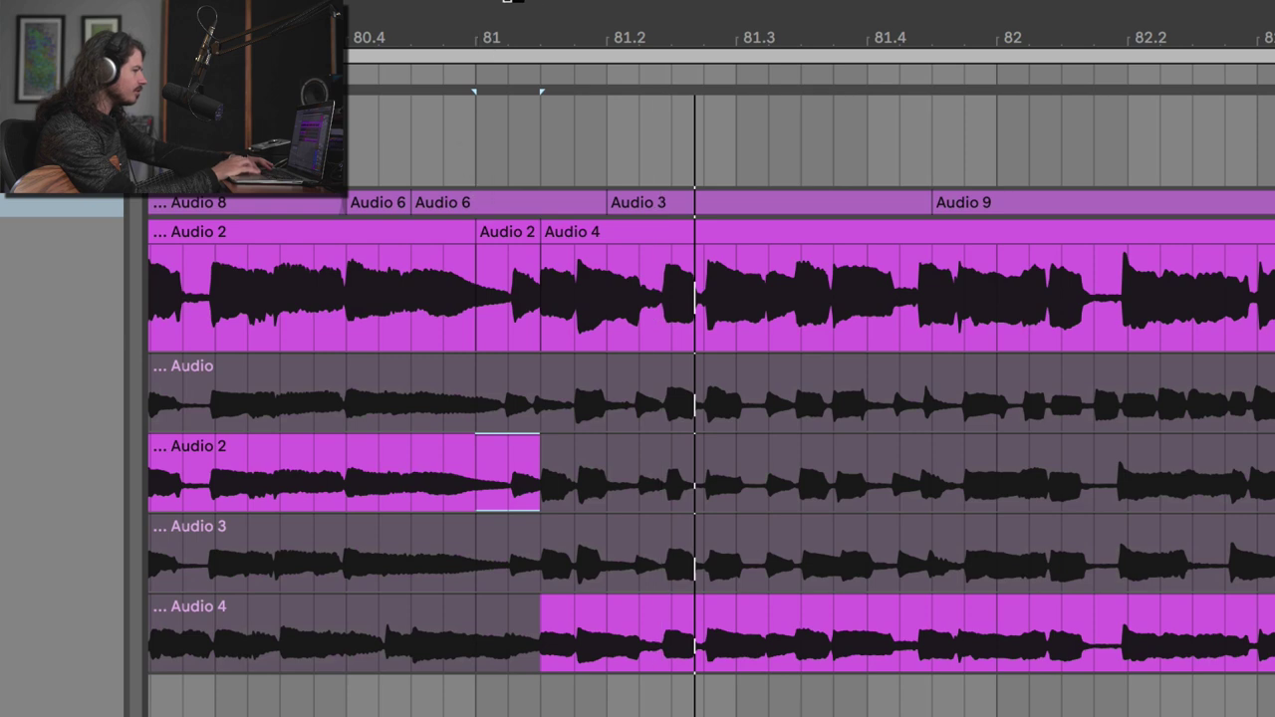
pyautogui.press('+')
pyautogui.press('+')
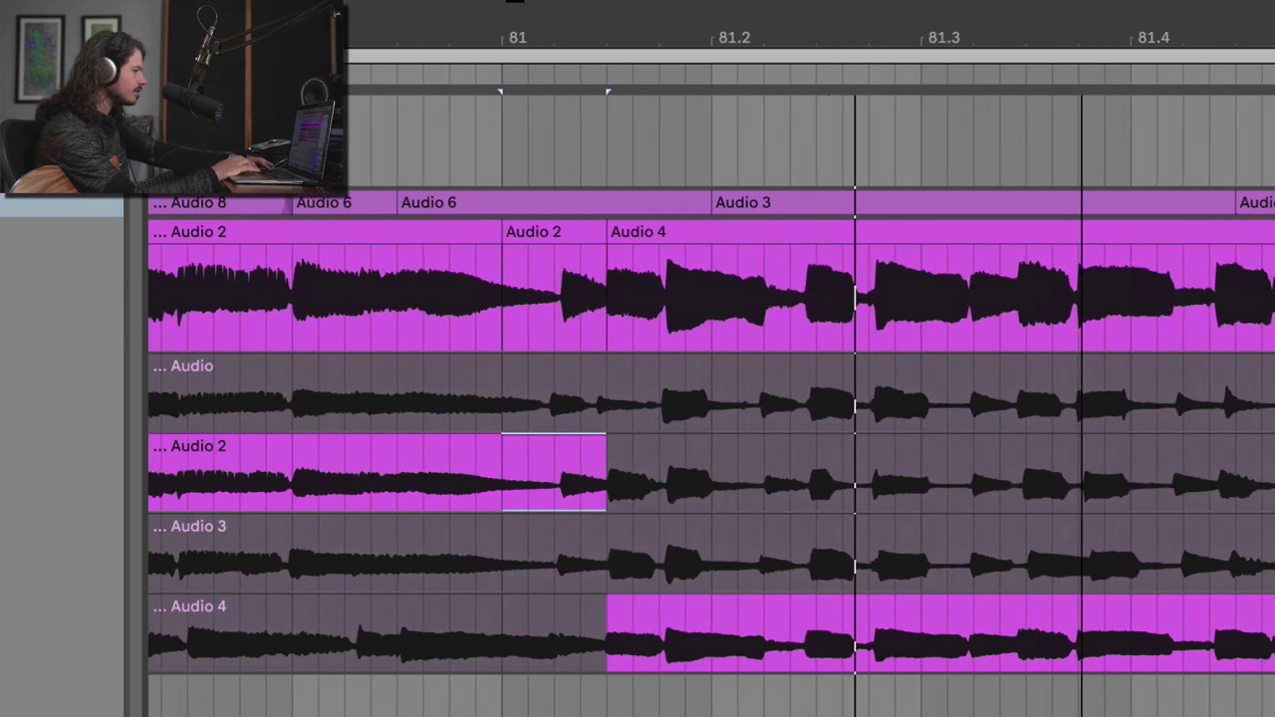
# Add a crossfade at the Audio 2/Audio 4 join at 81.1.3 and audition it.
pyautogui.press('+')
pyautogui.press('+')
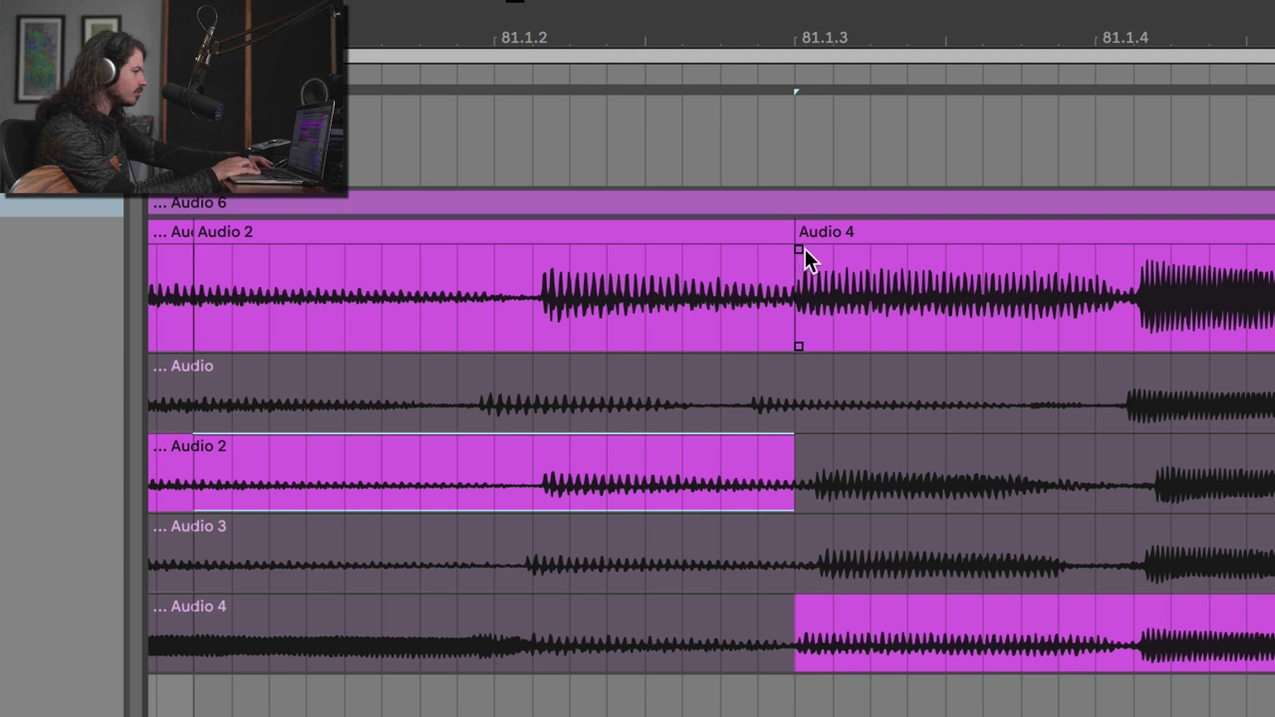
pyautogui.moveTo(797, 249); pyautogui.dragTo(768, 251)
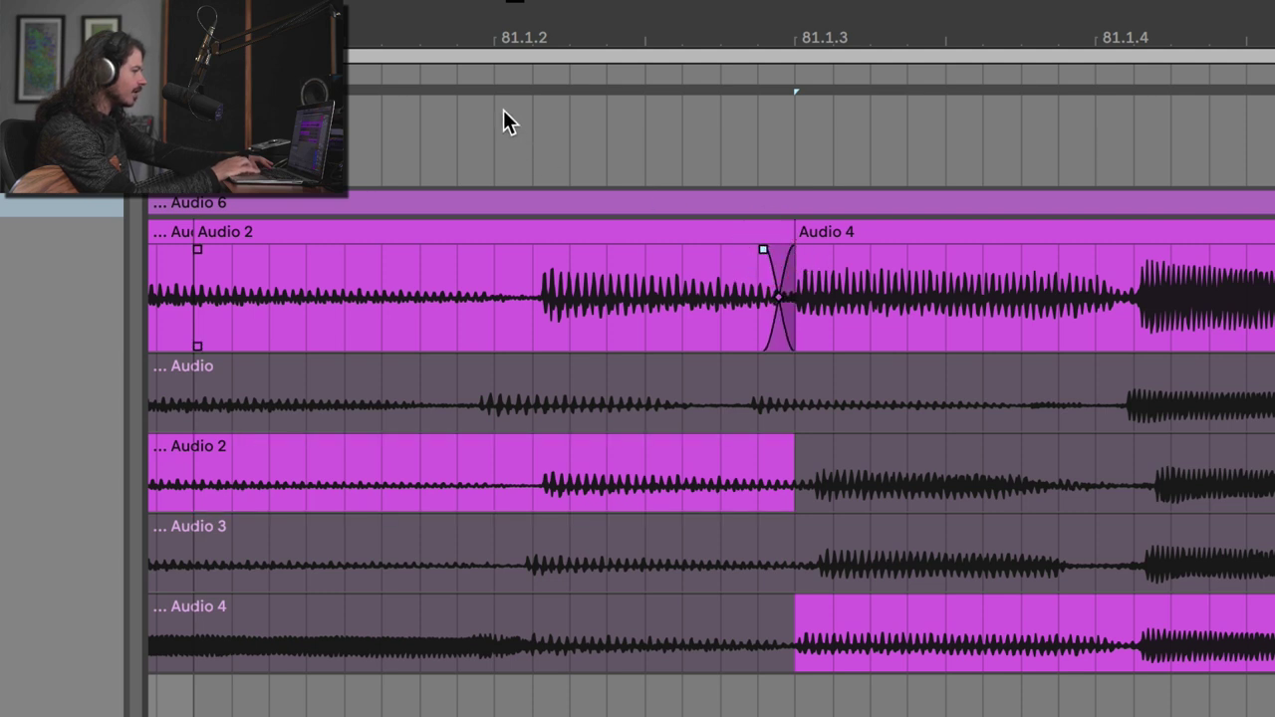
pyautogui.click(477, 74)
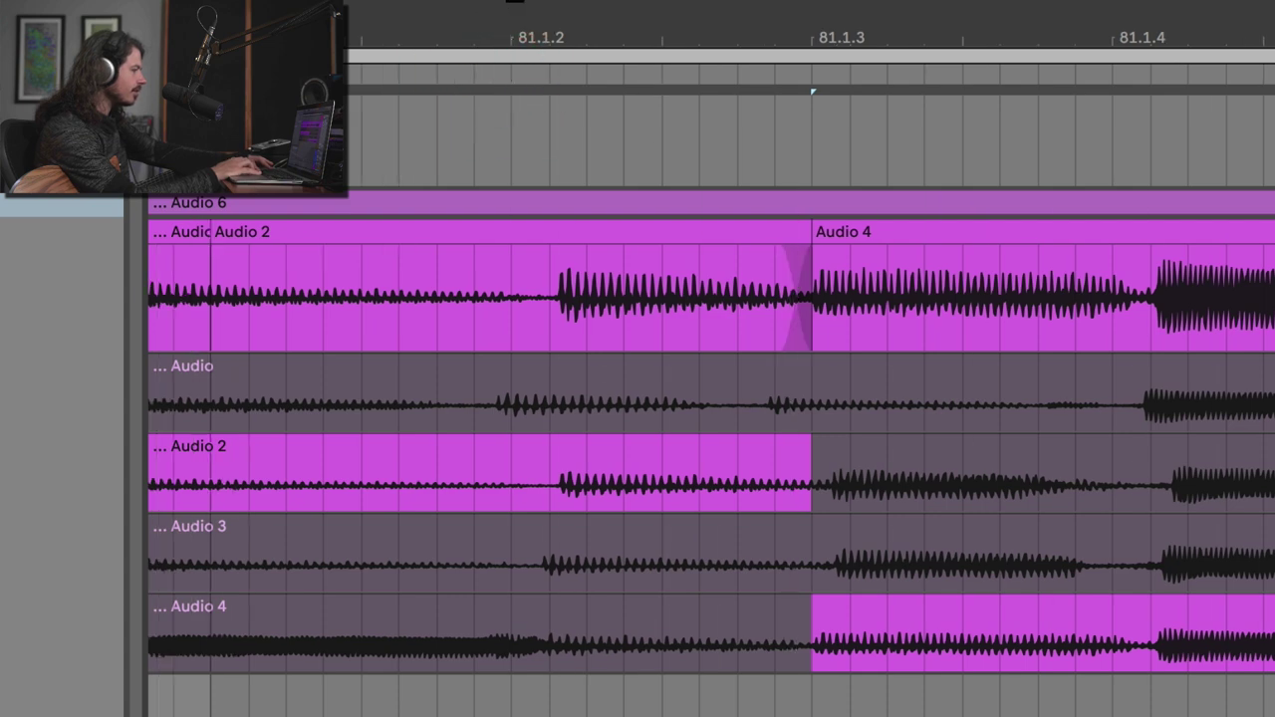
# Move the bar 80 join slightly later with a crossfade, audition it, and zoom out.
pyautogui.scroll(-2, 638, 269)
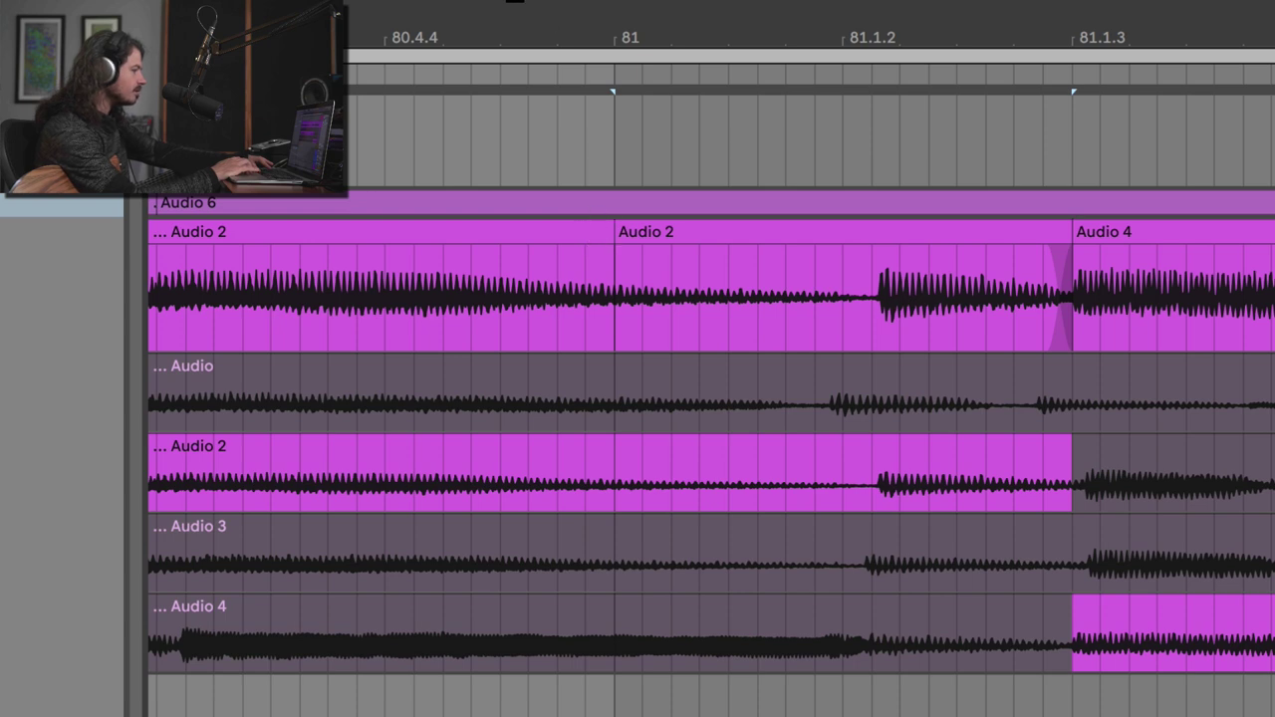
pyautogui.hscroll(-10, 711, 439)
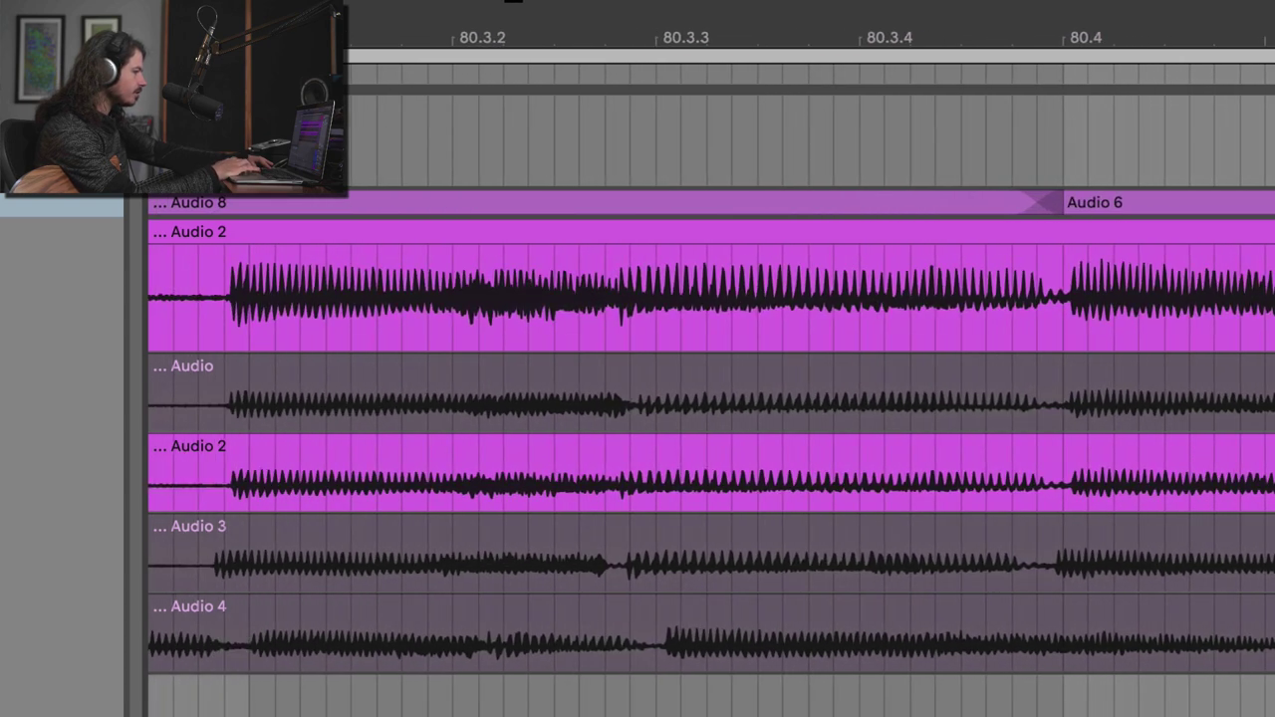
pyautogui.hscroll(-10, 863, 281)
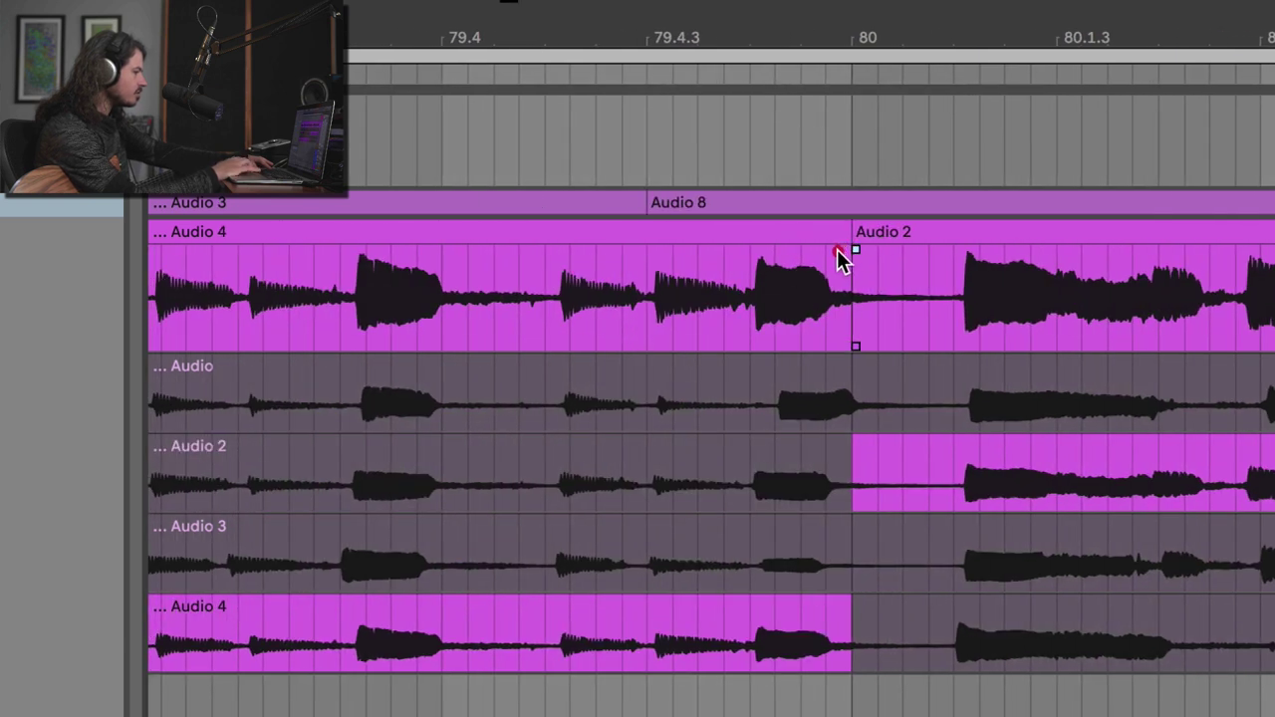
pyautogui.moveTo(831, 257); pyautogui.dragTo(888, 250)
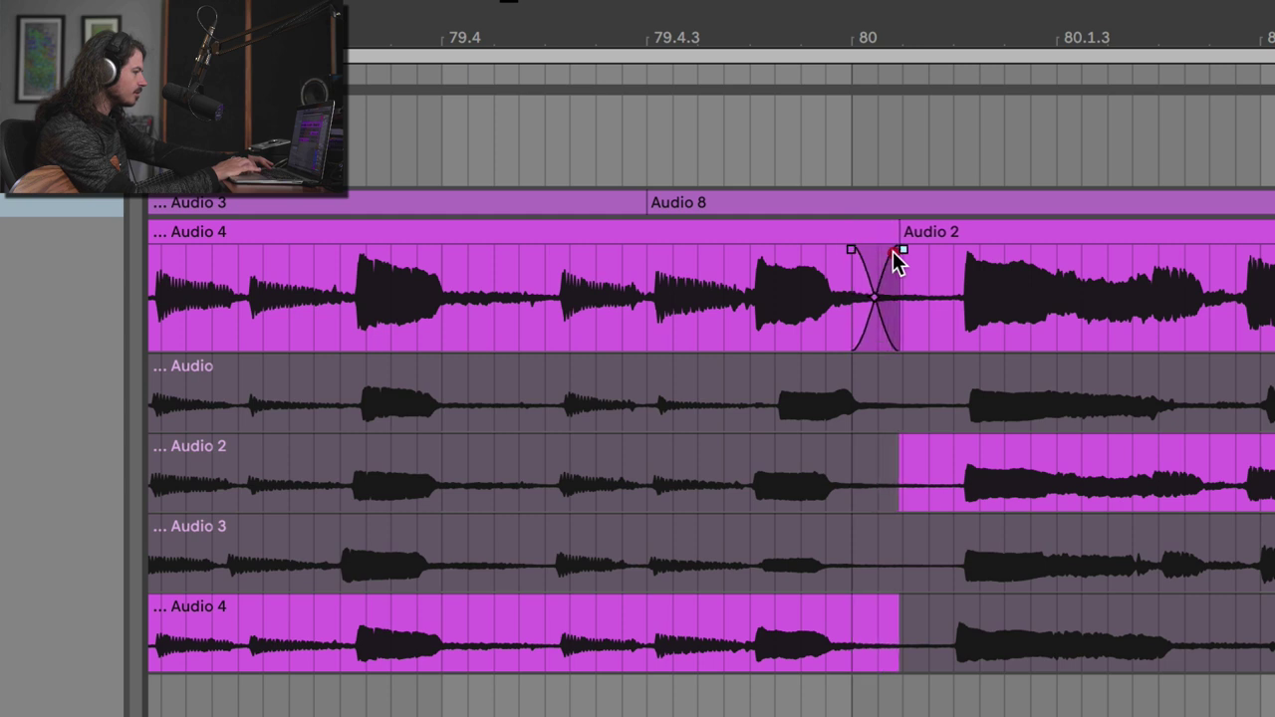
pyautogui.click(349, 76)
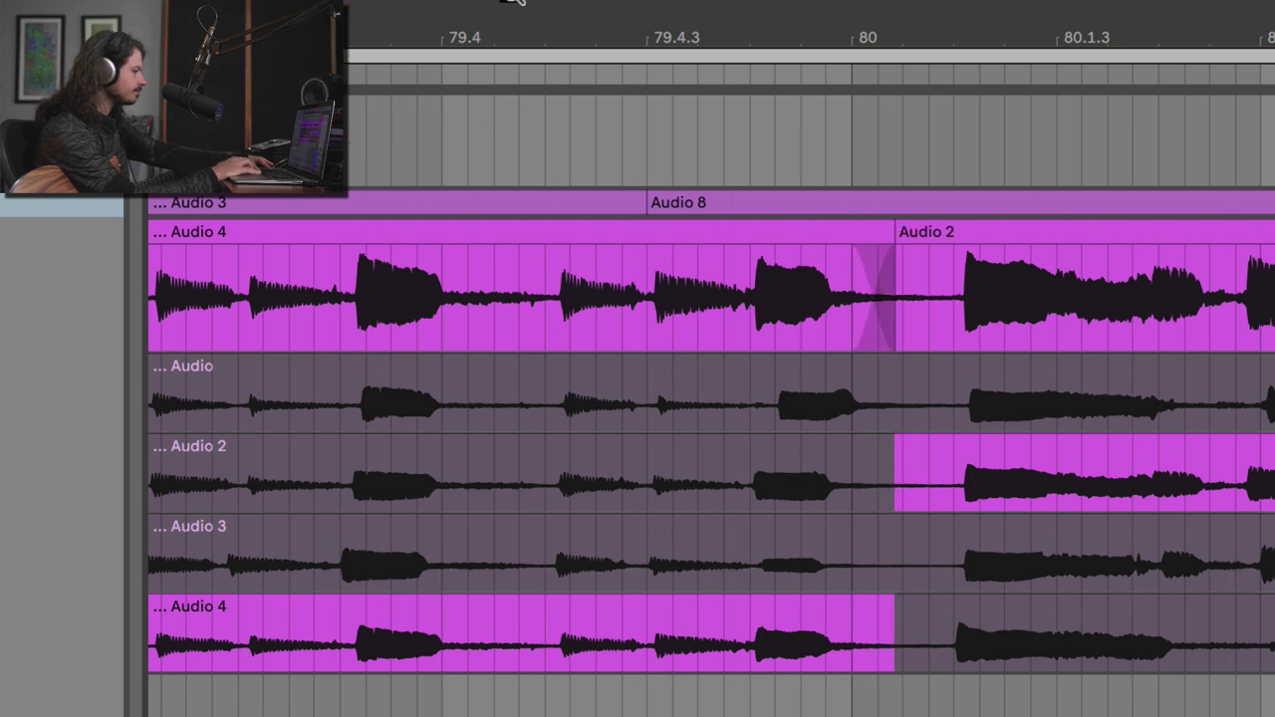
pyautogui.moveTo(513, 2); pyautogui.dragTo(549, 31)
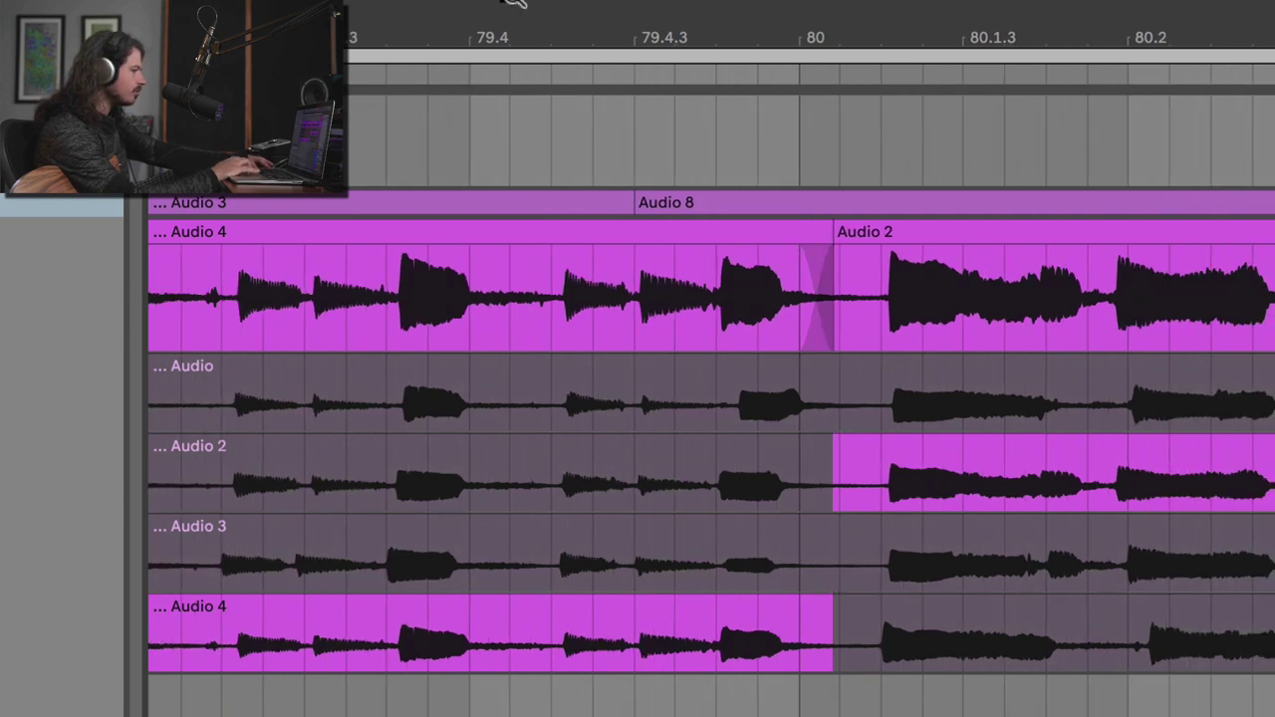
pyautogui.moveTo(513, 2); pyautogui.dragTo(511, 1)
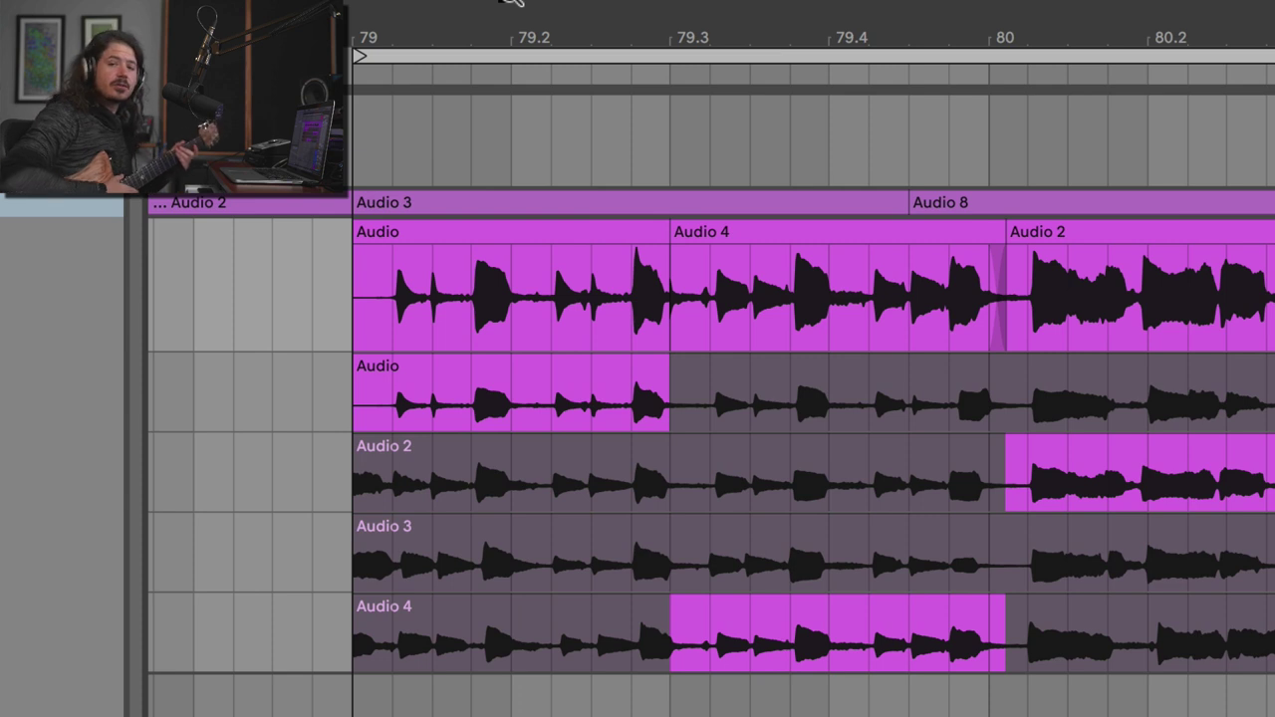